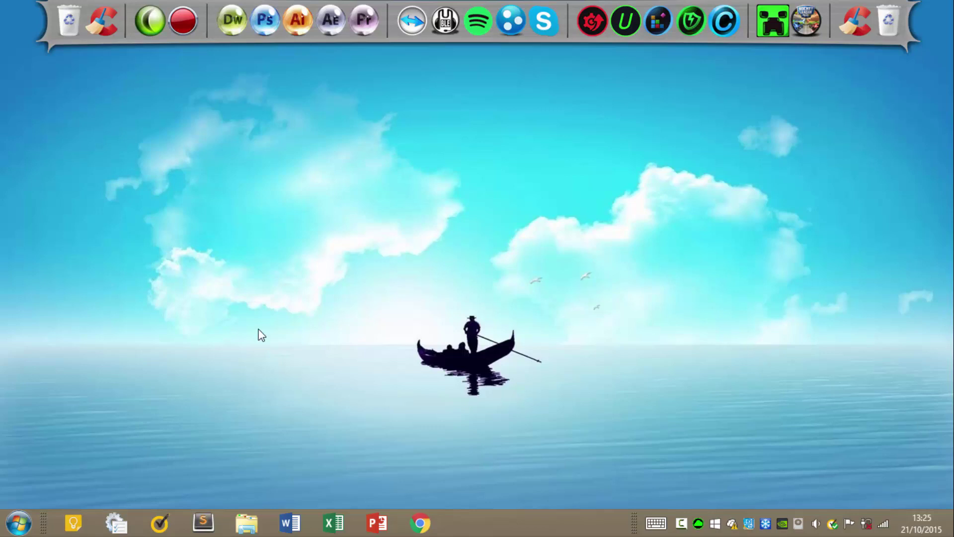
Launch the System Configuration utility by running msconfig.
{"action": "left_click", "coordinate": [21, 511]}
{"action": "left_click", "coordinate": [241, 447]}
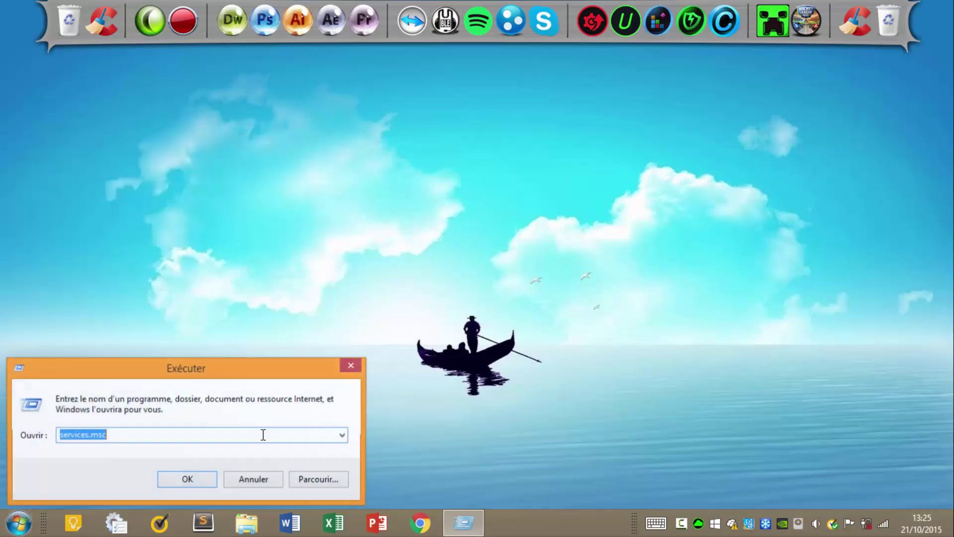
{"action": "left_click_drag", "start_coordinate": [241, 371], "coordinate": [525, 192]}
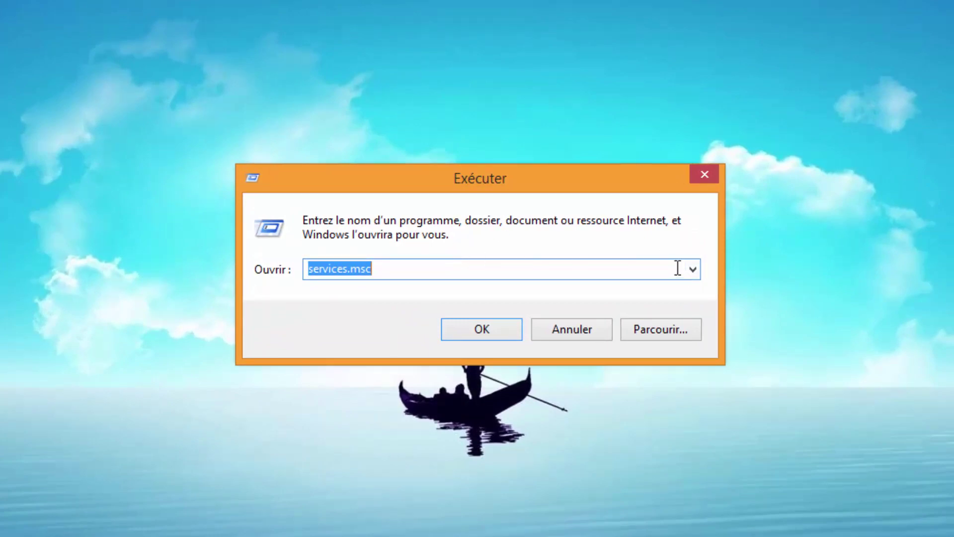
{"action": "type", "text": "msconfig"}
{"action": "key", "text": "Return"}
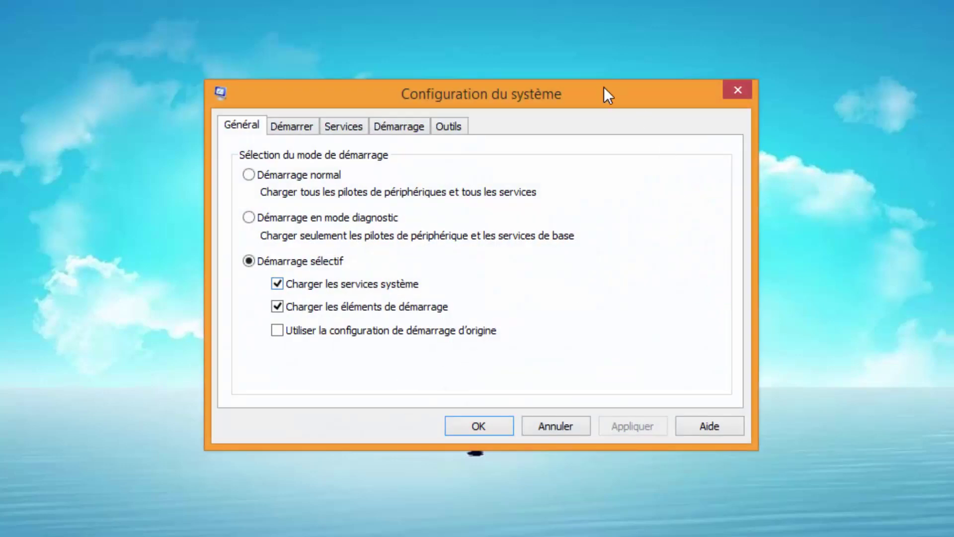
{"action": "left_click_drag", "start_coordinate": [526, 91], "coordinate": [518, 77]}
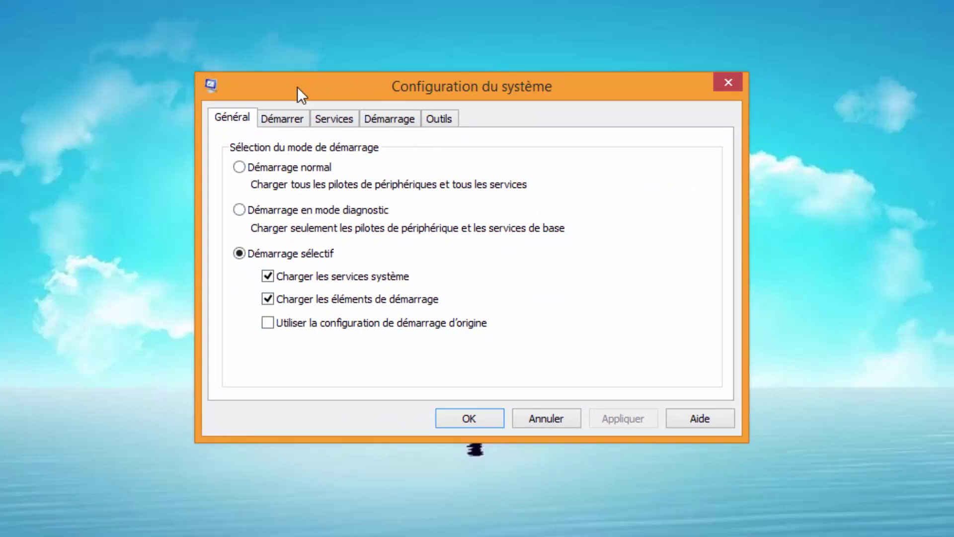
{"action": "left_click", "coordinate": [282, 117]}
{"action": "left_click", "coordinate": [334, 119]}
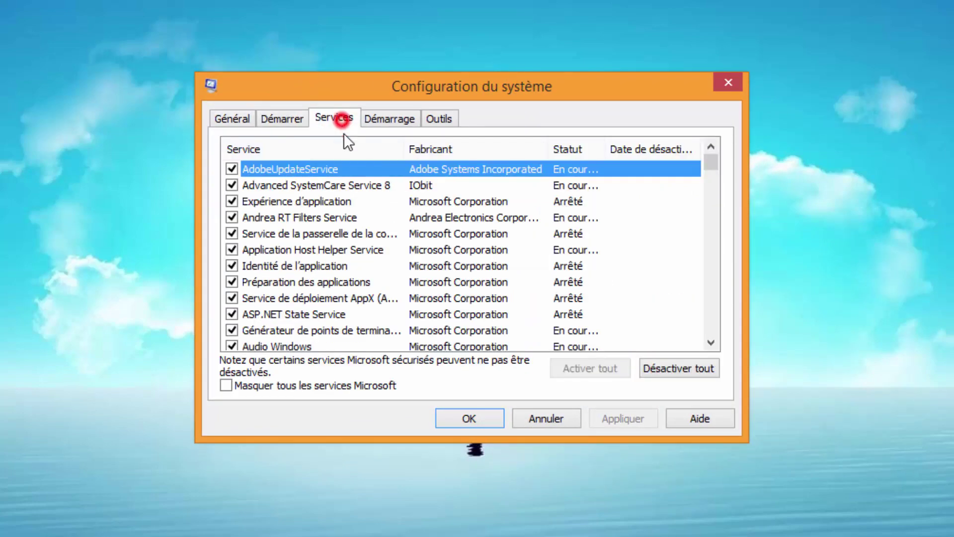
{"action": "left_click", "coordinate": [404, 122]}
{"action": "left_click", "coordinate": [432, 118]}
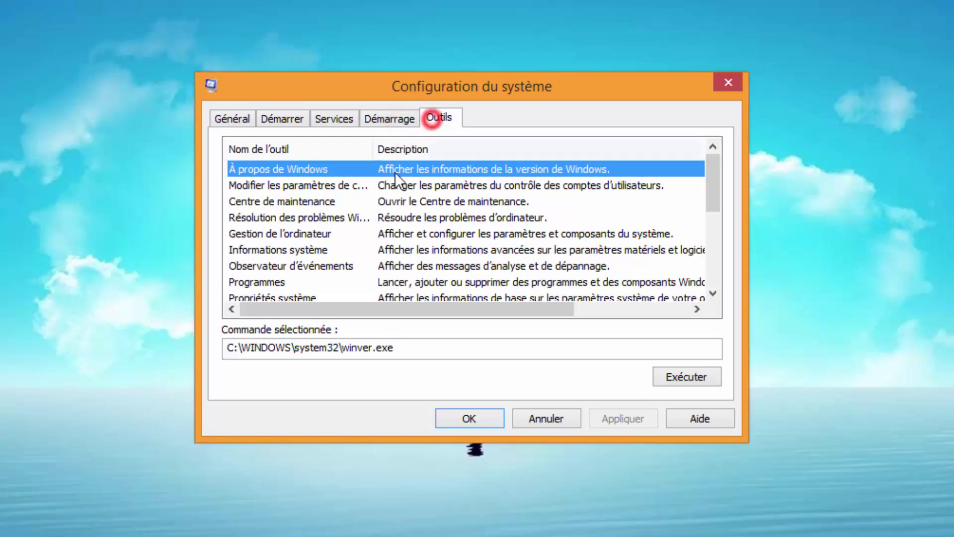
{"action": "left_click", "coordinate": [272, 120]}
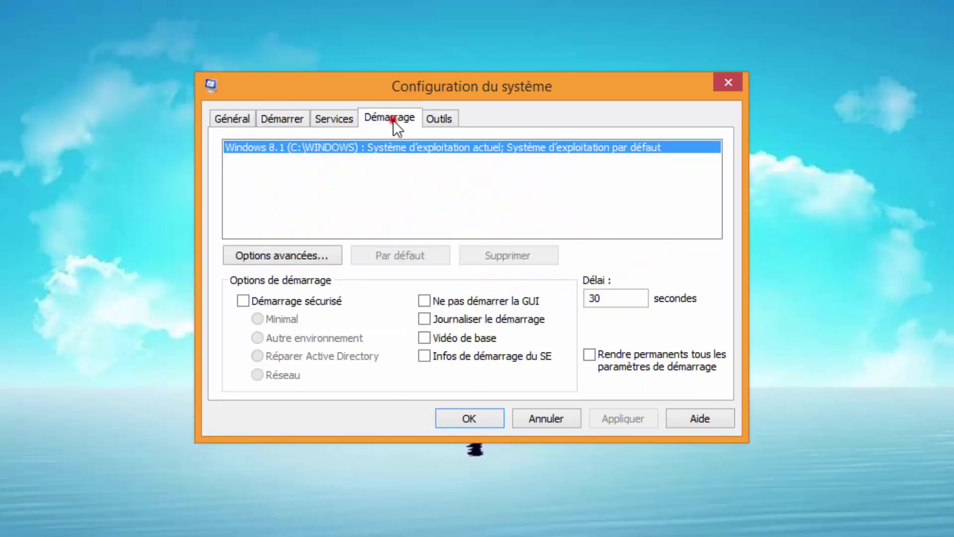
{"action": "left_click", "coordinate": [392, 119]}
In the advanced boot options for Windows 8.1, enable the processor count setting and set it to 4.
{"action": "left_click", "coordinate": [293, 125]}
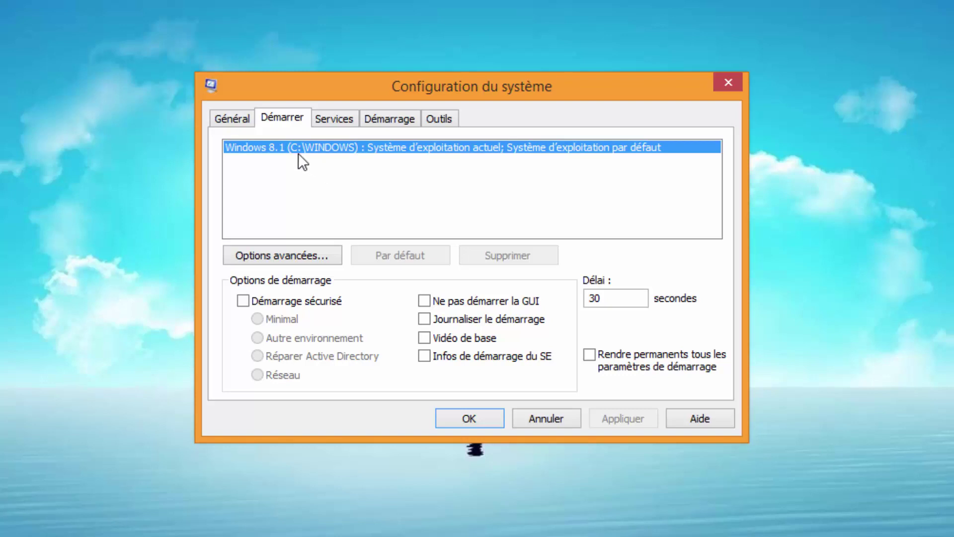
{"action": "left_click", "coordinate": [274, 259]}
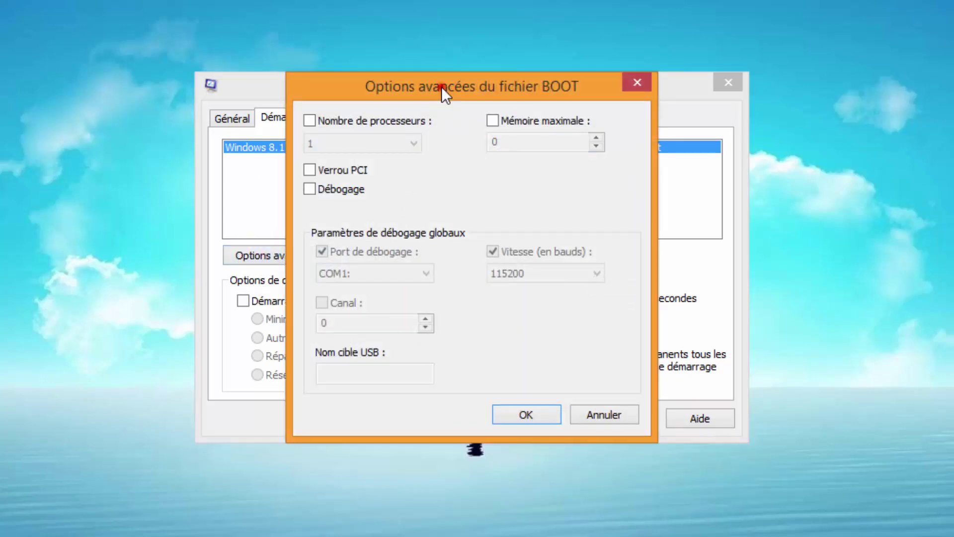
{"action": "mouse_move", "coordinate": [441, 86]}
{"action": "left_mouse_down"}
{"action": "mouse_move", "coordinate": [424, 81]}
{"action": "mouse_move", "coordinate": [437, 82]}
{"action": "left_mouse_up"}
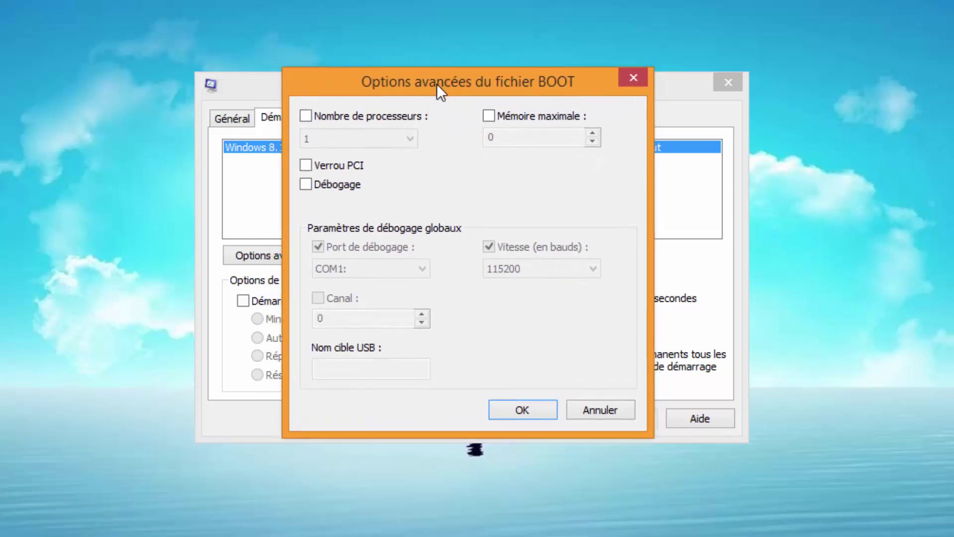
{"action": "left_click", "coordinate": [342, 117]}
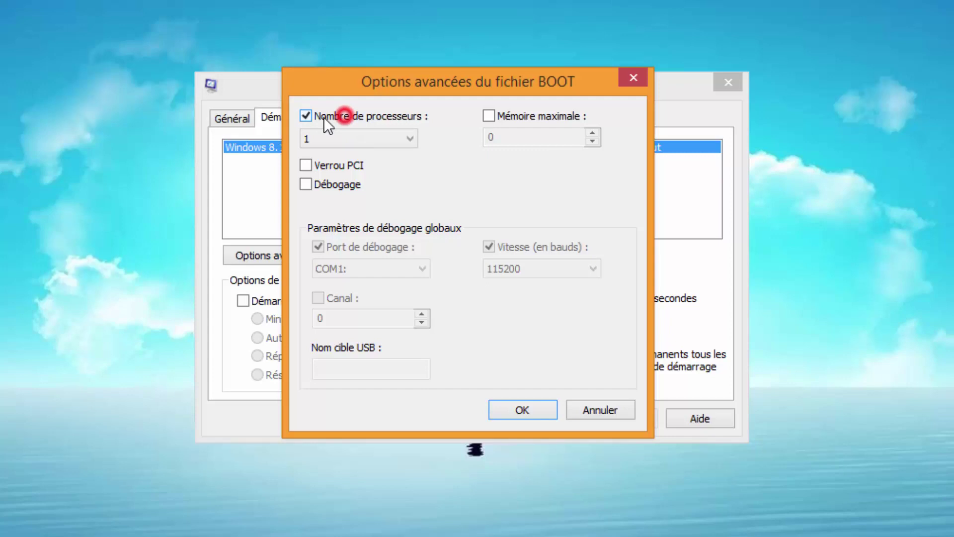
{"action": "left_click", "coordinate": [398, 140]}
{"action": "left_click", "coordinate": [354, 189]}
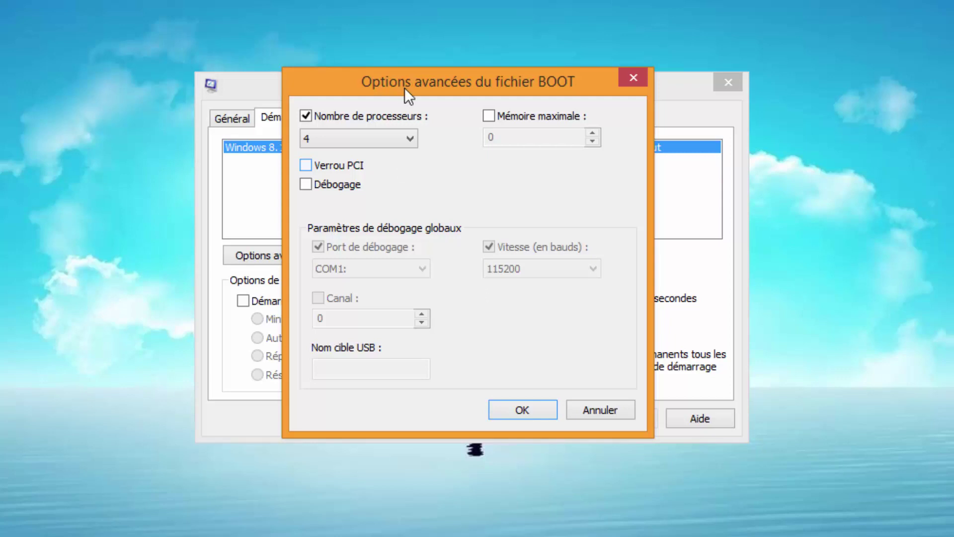
{"action": "left_click", "coordinate": [489, 116]}
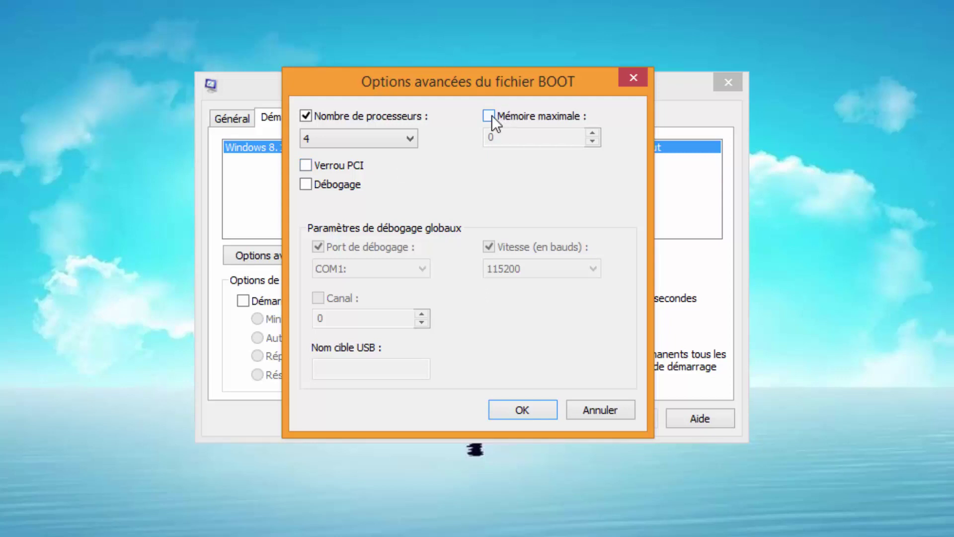
{"action": "left_click", "coordinate": [561, 137]}
{"action": "left_click", "coordinate": [591, 135]}
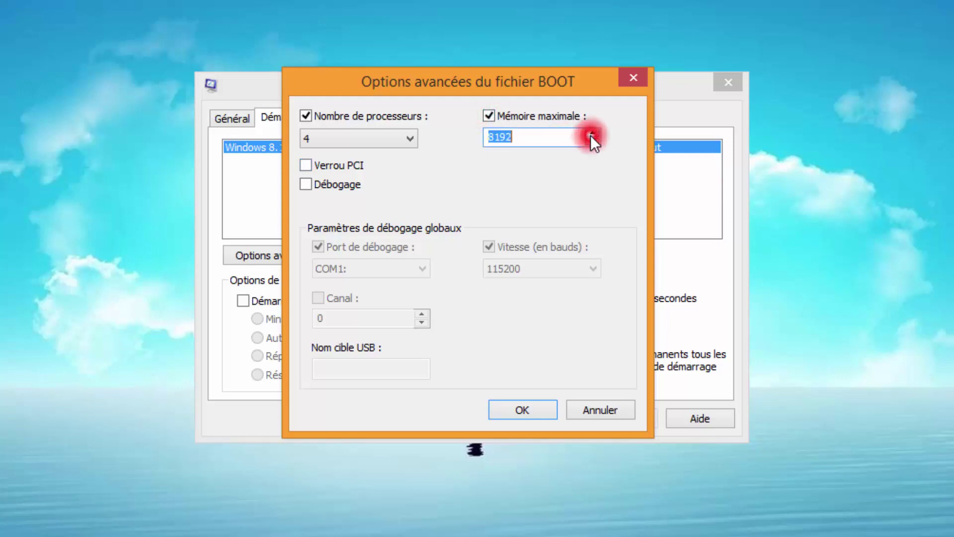
{"action": "left_click", "coordinate": [557, 138]}
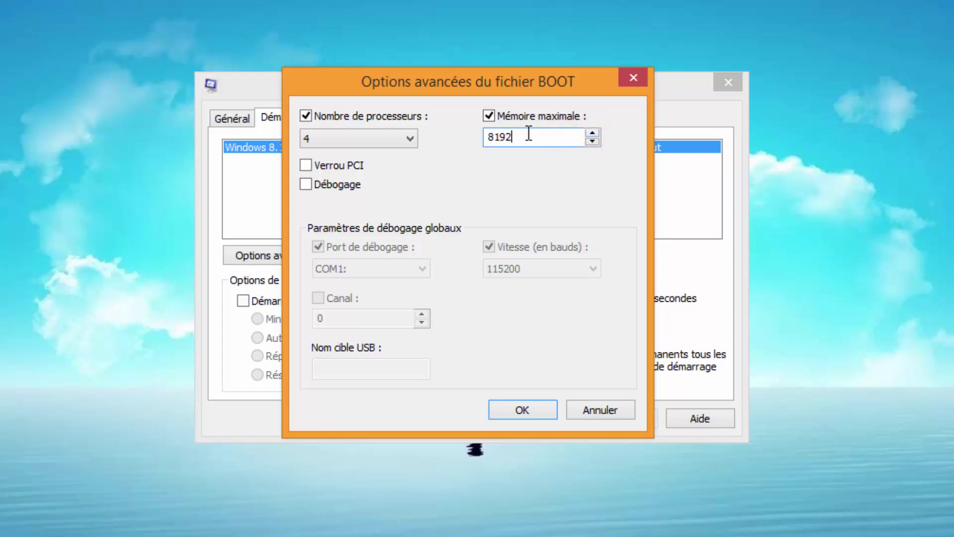
{"action": "left_click", "coordinate": [492, 112]}
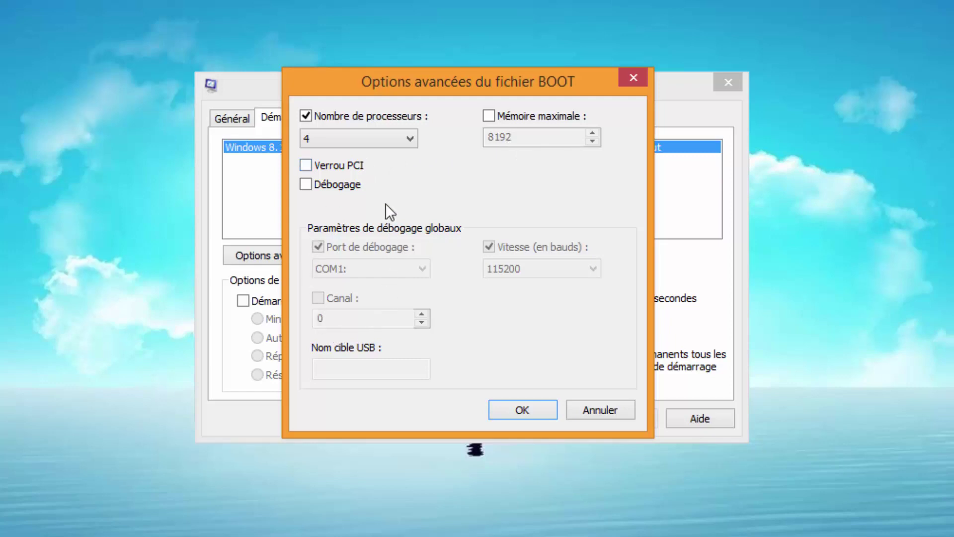
Confirm the advanced boot options and apply the system configuration changes.
{"action": "left_click", "coordinate": [521, 405]}
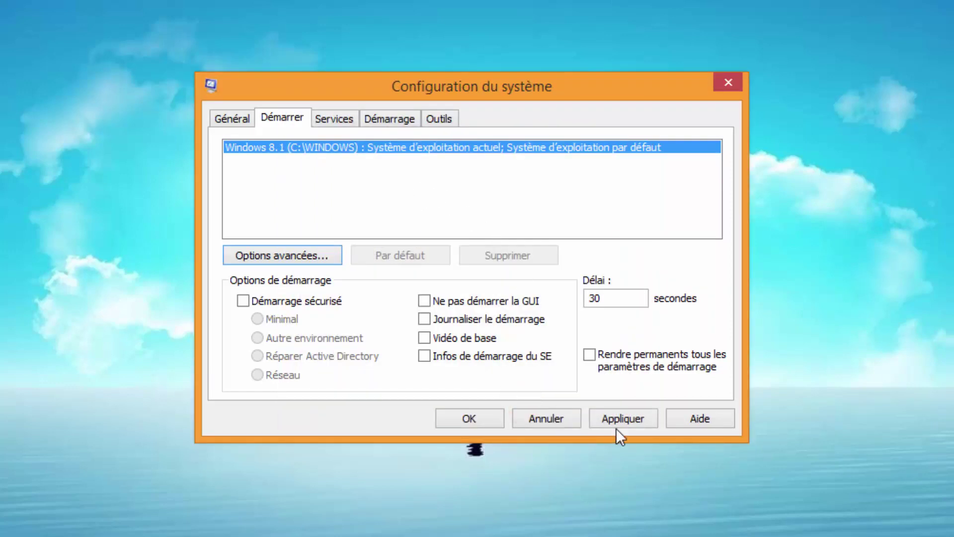
{"action": "left_click", "coordinate": [624, 418]}
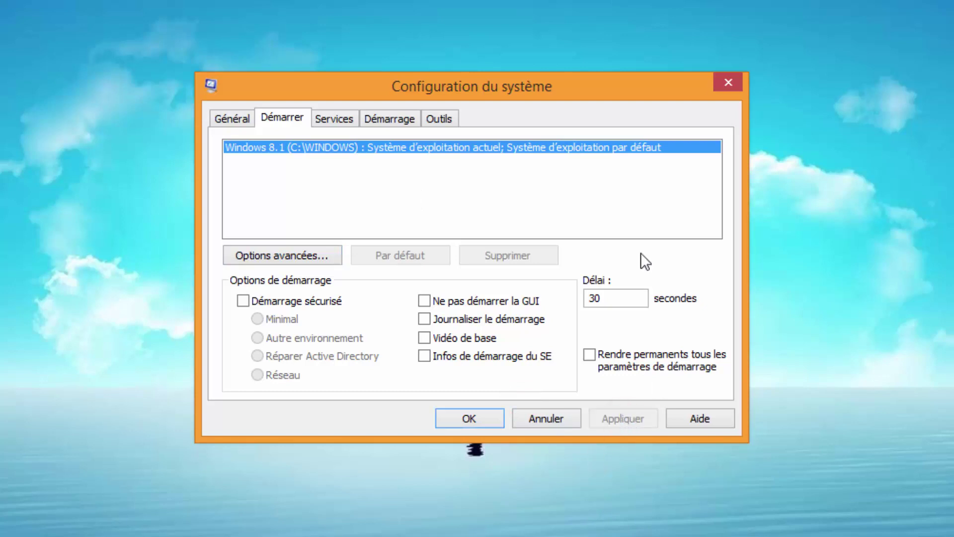
Open the Task Manager's startup list from System Configuration and place its window beside the configuration window.
{"action": "left_click", "coordinate": [386, 115]}
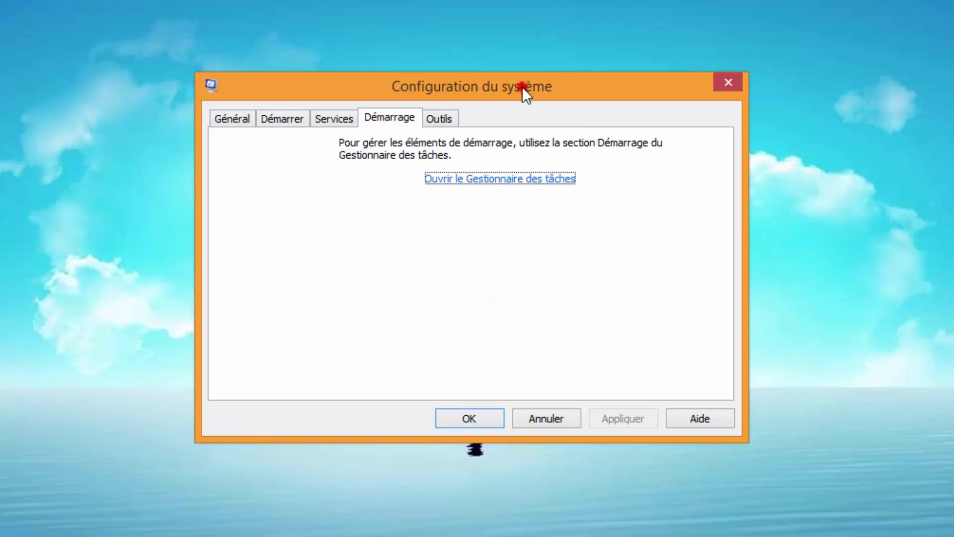
{"action": "left_click_drag", "start_coordinate": [522, 86], "coordinate": [392, 64]}
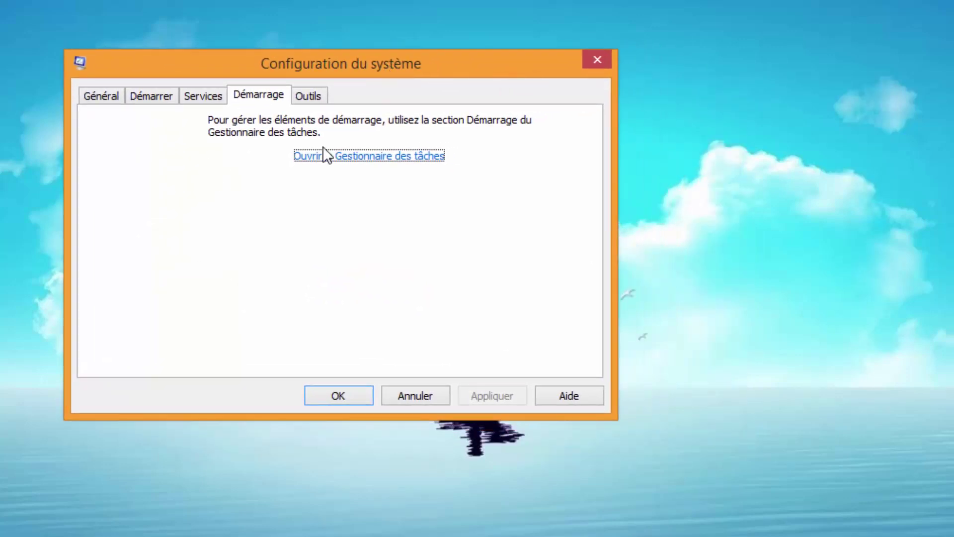
{"action": "left_click_drag", "start_coordinate": [365, 66], "coordinate": [321, 56]}
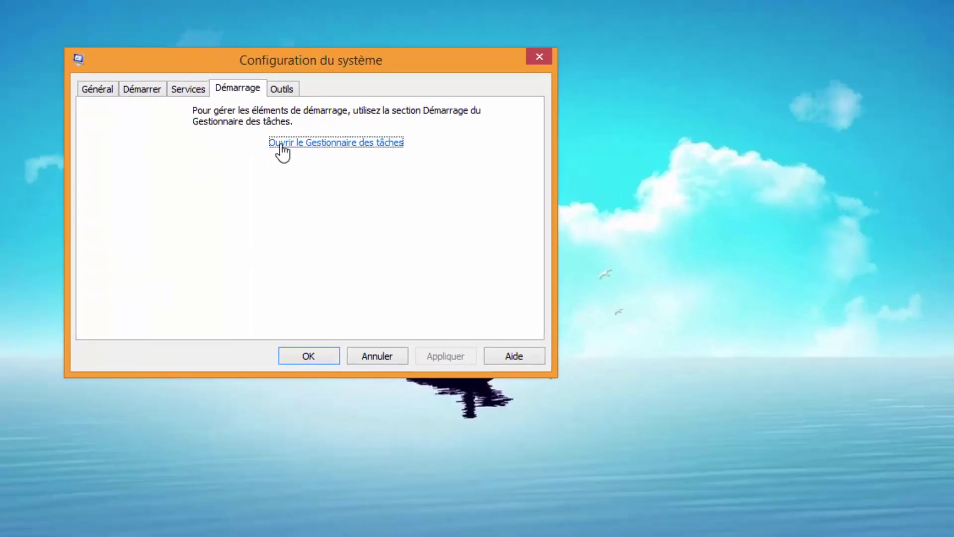
{"action": "left_click", "coordinate": [263, 148]}
{"action": "left_click_drag", "start_coordinate": [363, 61], "coordinate": [655, 14]}
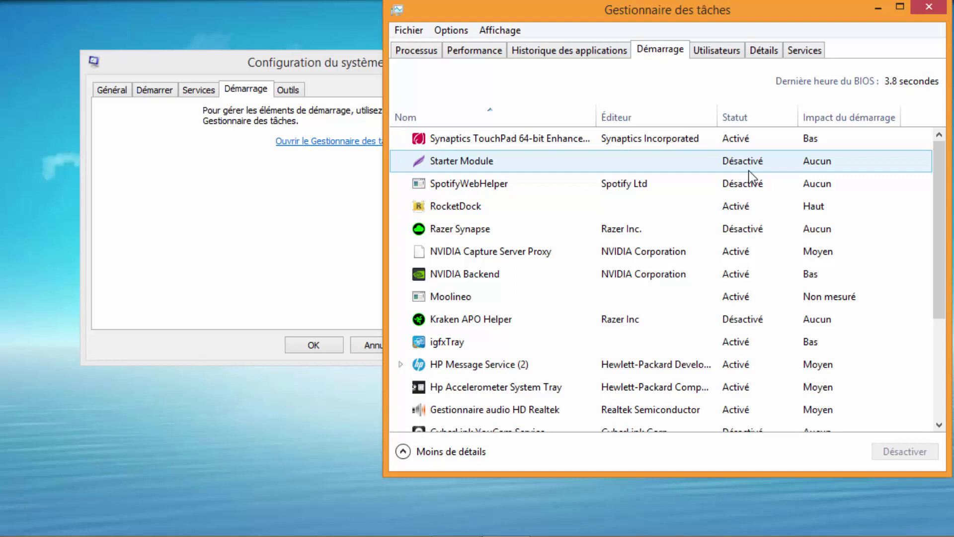
Examine the full list of startup programs, including the status and startup impact of Adobe Updater Startup Utility.
{"action": "mouse_move", "coordinate": [939, 203]}
{"action": "left_mouse_down"}
{"action": "mouse_move", "coordinate": [940, 330]}
{"action": "mouse_move", "coordinate": [939, 207]}
{"action": "left_mouse_up"}
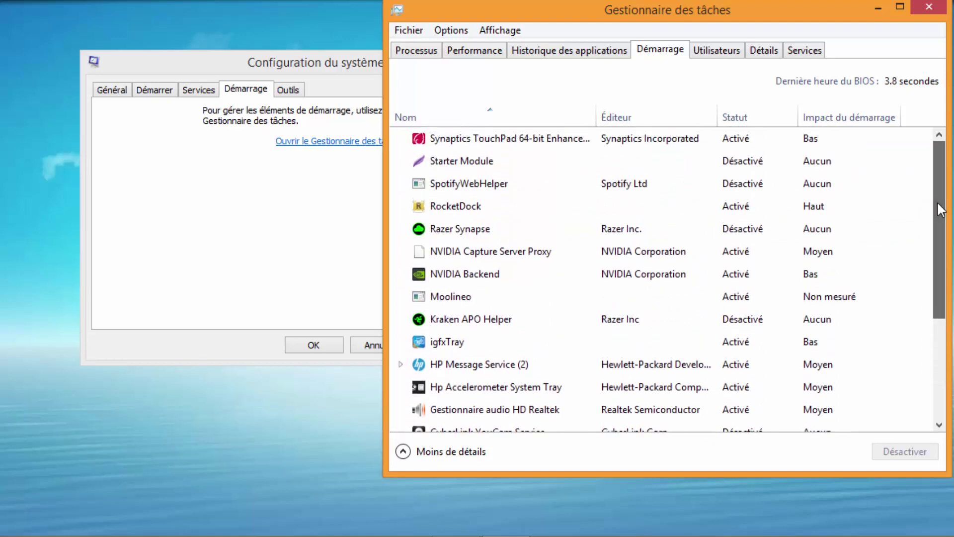
{"action": "scroll", "coordinate": [632, 236], "scroll_direction": "down", "scroll_amount": 2}
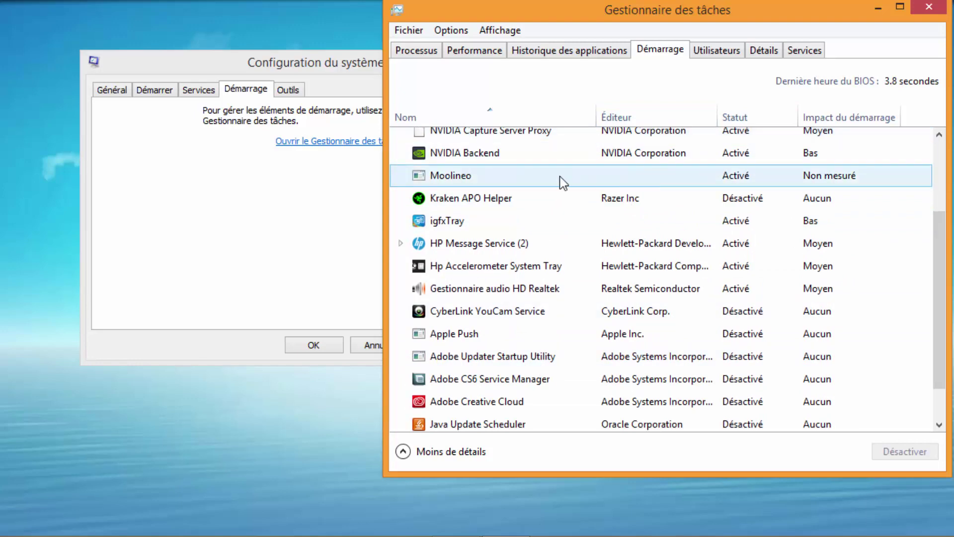
{"action": "scroll", "coordinate": [511, 362], "scroll_direction": "up", "scroll_amount": 2}
{"action": "scroll", "coordinate": [775, 254], "scroll_direction": "down", "scroll_amount": 3}
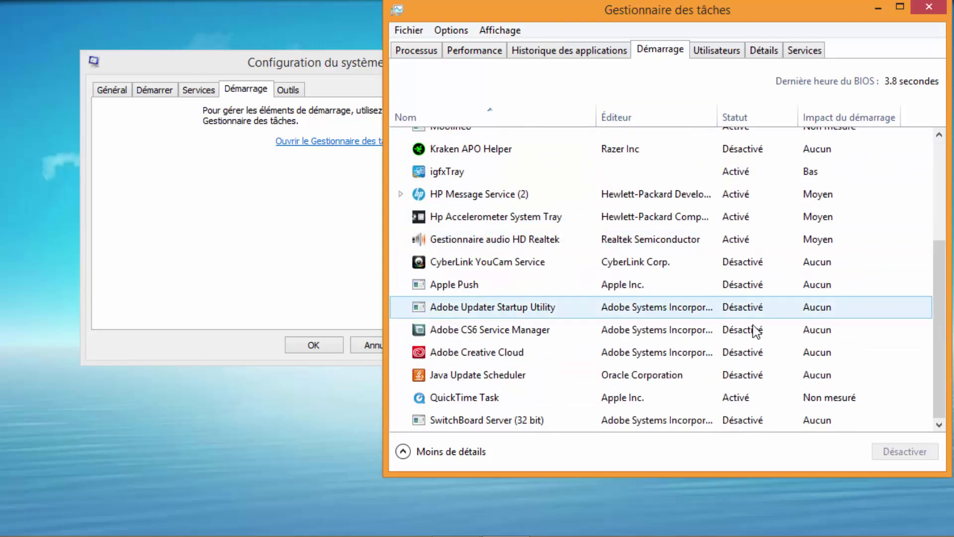
{"action": "scroll", "coordinate": [752, 324], "scroll_direction": "up", "scroll_amount": 3}
{"action": "scroll", "coordinate": [752, 324], "scroll_direction": "down", "scroll_amount": 3}
{"action": "scroll", "coordinate": [752, 326], "scroll_direction": "up", "scroll_amount": 3}
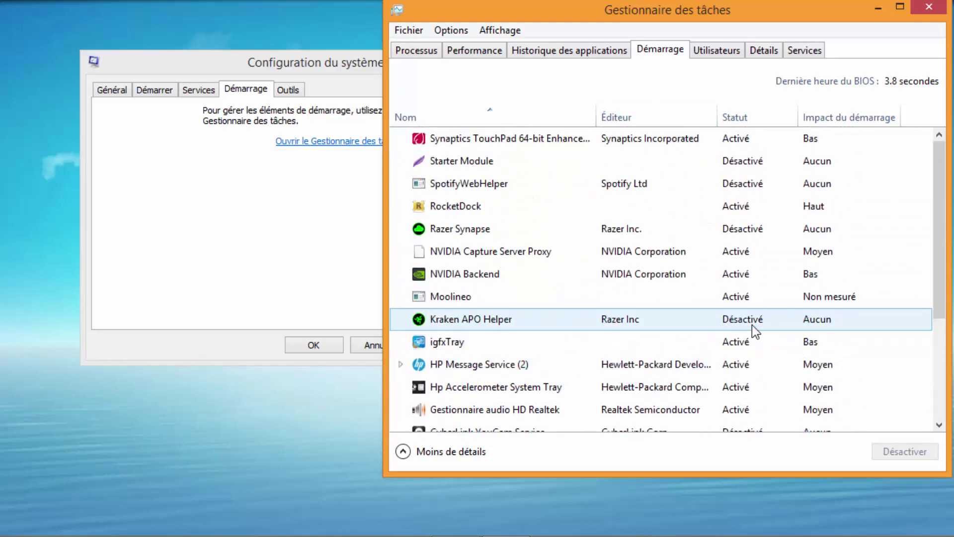
{"action": "left_click_drag", "start_coordinate": [938, 149], "coordinate": [617, 286]}
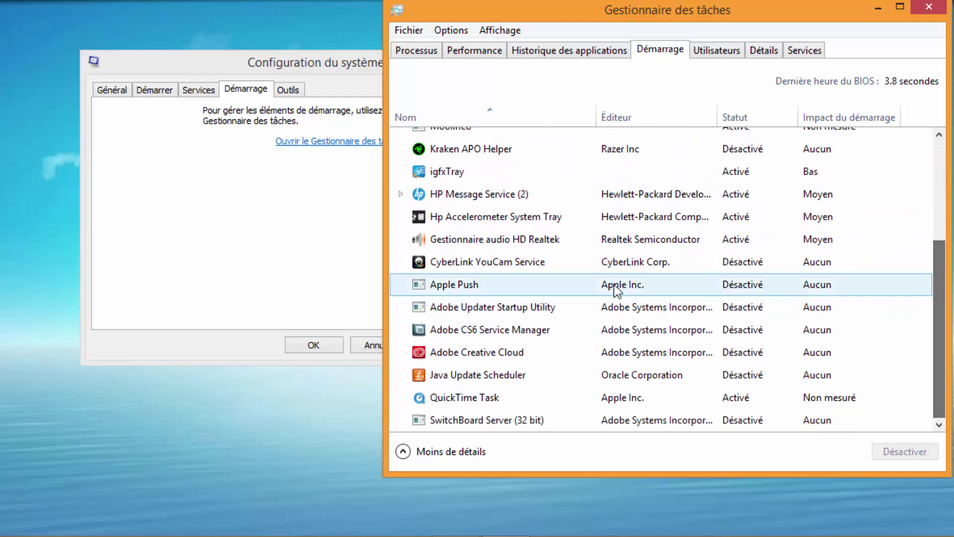
{"action": "left_click", "coordinate": [531, 308]}
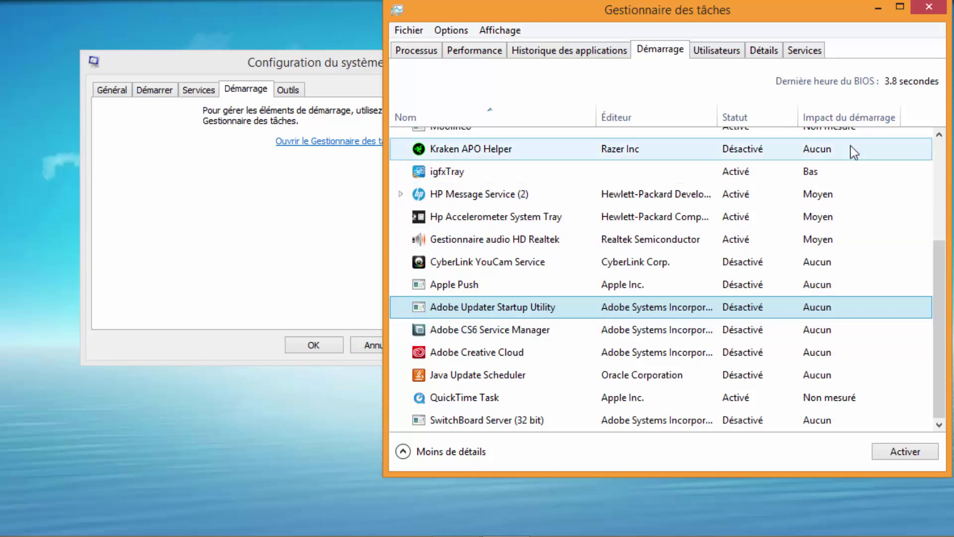
{"action": "left_click", "coordinate": [801, 306]}
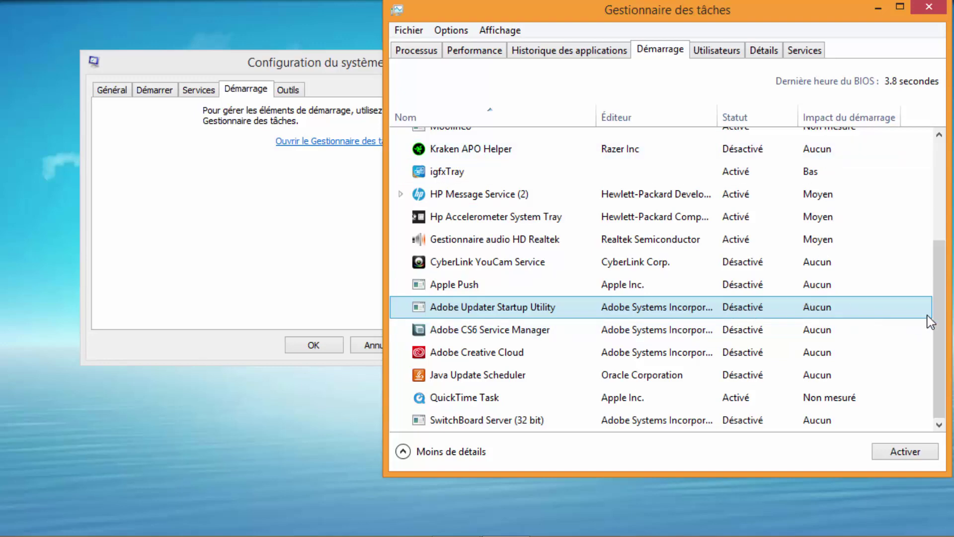
Disable RocketDock from launching at startup.
{"action": "left_click", "coordinate": [940, 309]}
{"action": "left_click_drag", "start_coordinate": [941, 296], "coordinate": [940, 191]}
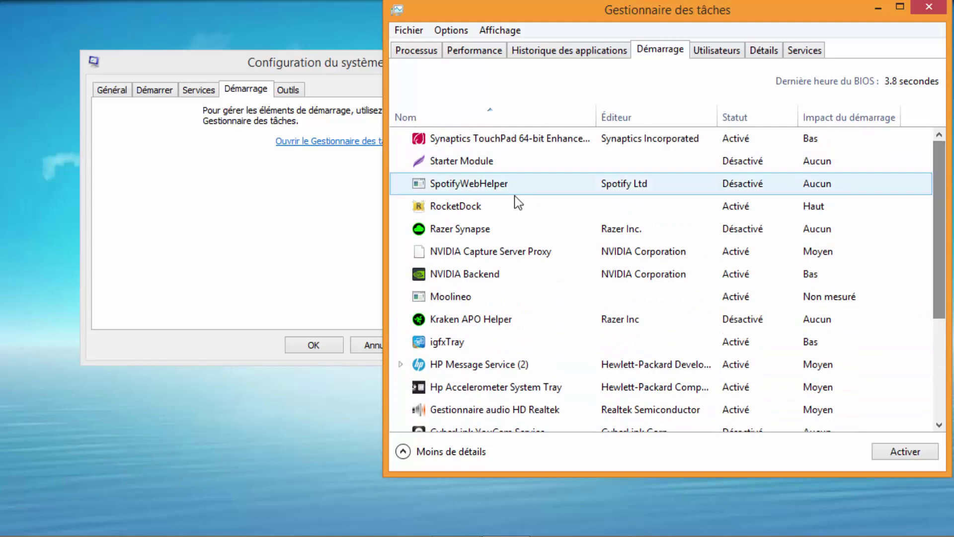
{"action": "left_click", "coordinate": [468, 209]}
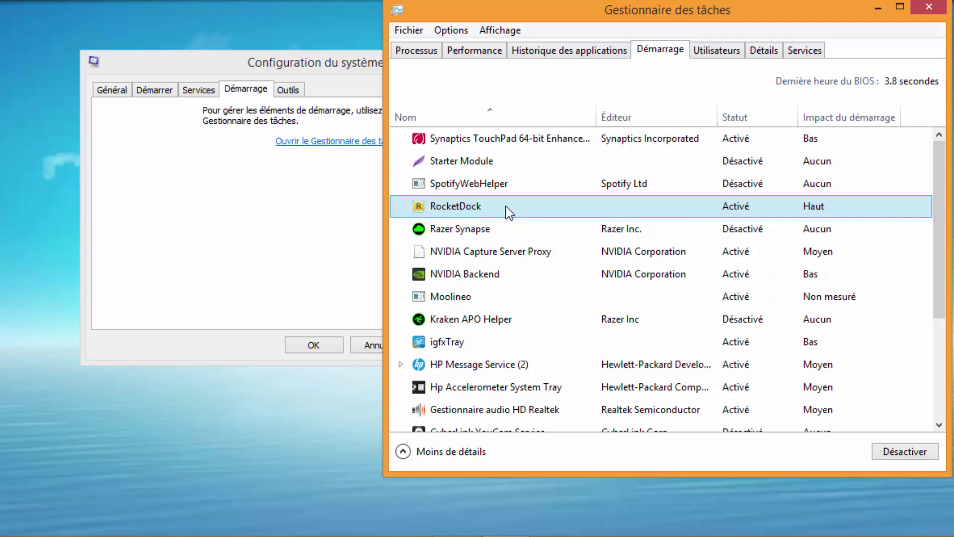
{"action": "left_click", "coordinate": [887, 452]}
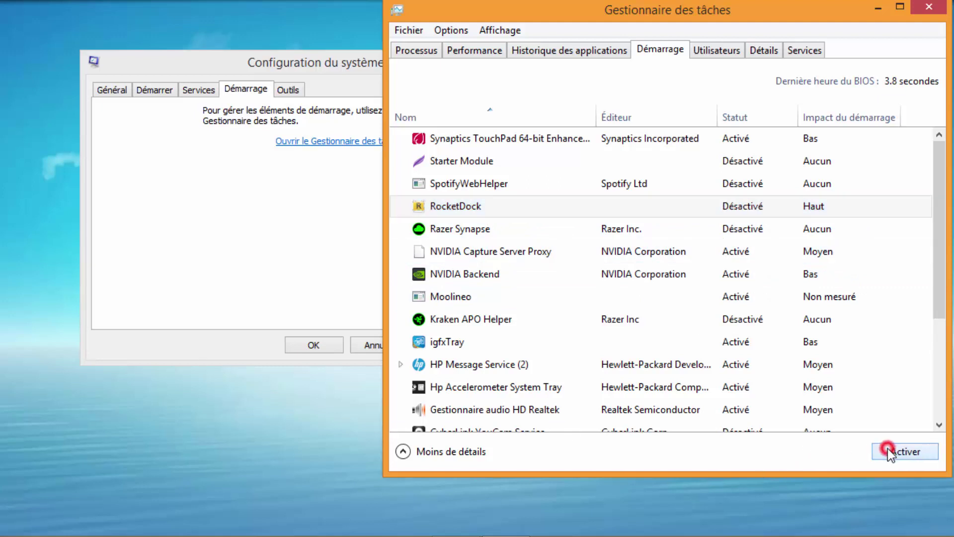
Check the startup entries for NVIDIA Capture Server Proxy and Gestionnaire audio HD Realtek.
{"action": "left_click_drag", "start_coordinate": [943, 246], "coordinate": [943, 262]}
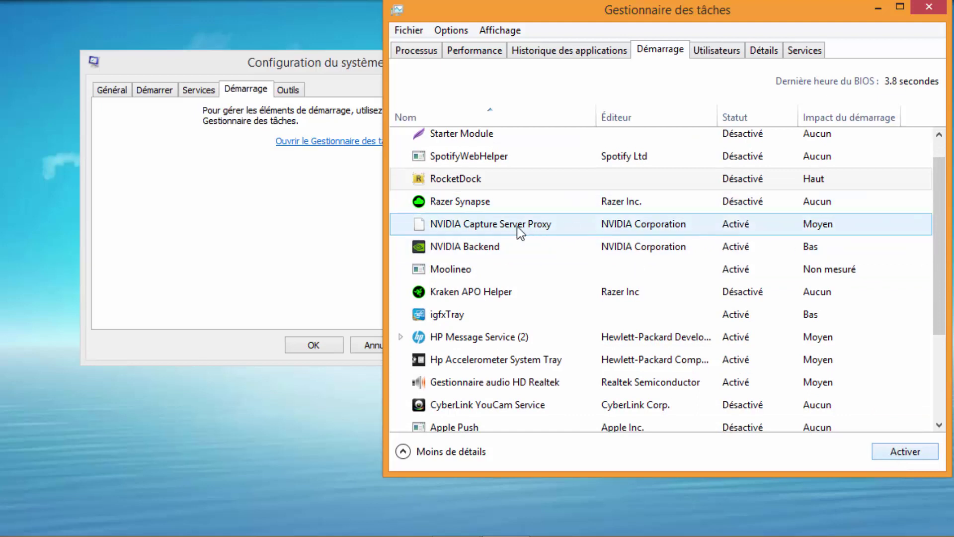
{"action": "left_click", "coordinate": [463, 224]}
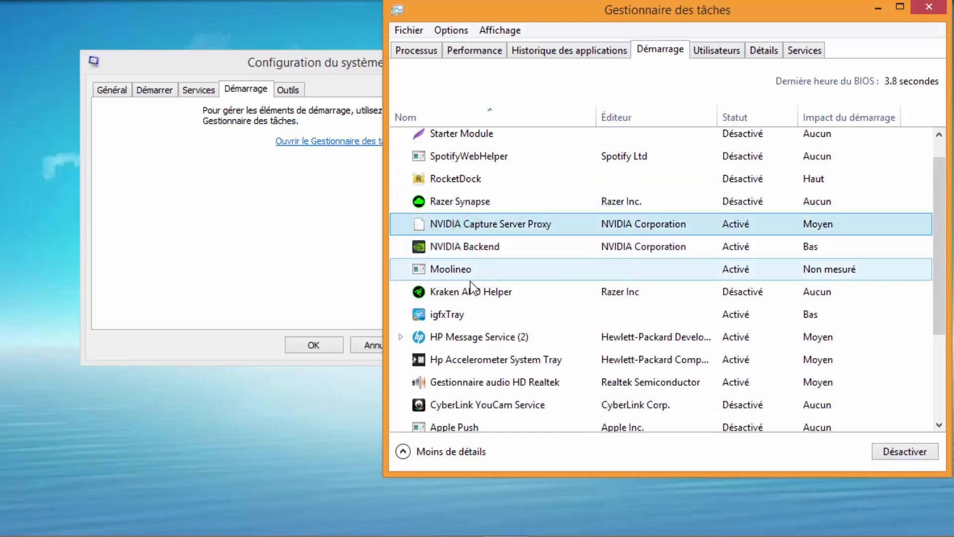
{"action": "scroll", "coordinate": [512, 336], "scroll_direction": "down", "scroll_amount": 1}
{"action": "left_click", "coordinate": [457, 334]}
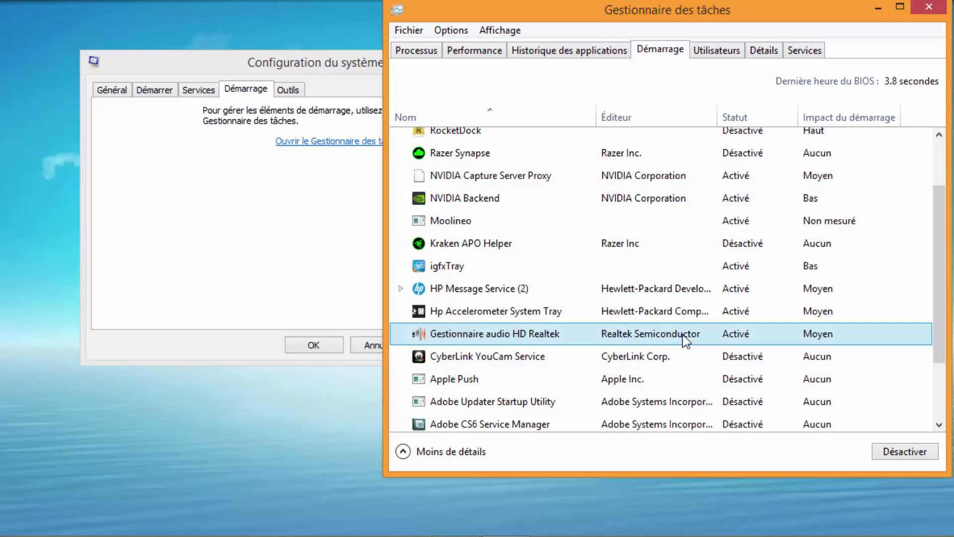
Check the startup status and impact of Hp Accelerometer System Tray and HP Message Service.
{"action": "left_click", "coordinate": [497, 311]}
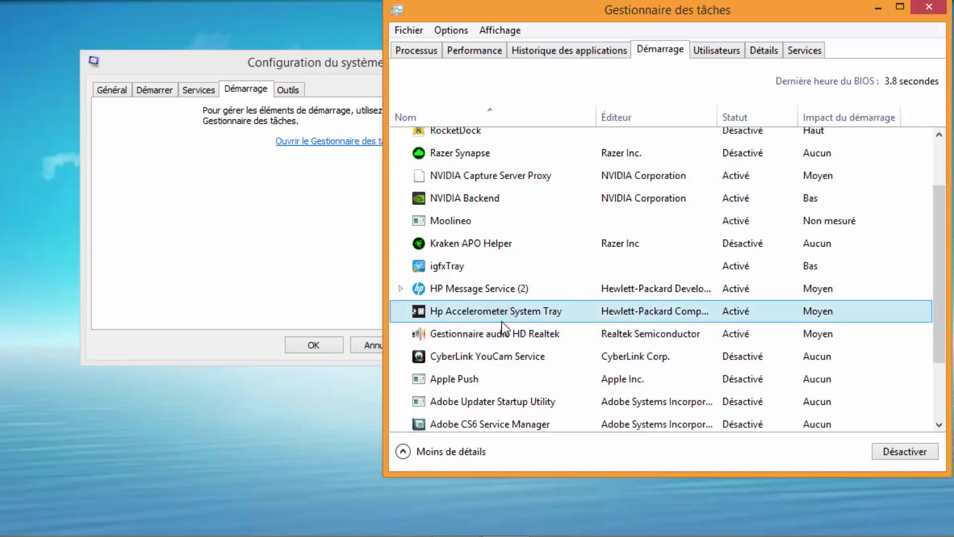
{"action": "left_click", "coordinate": [491, 289]}
{"action": "left_click", "coordinate": [475, 311]}
{"action": "left_click", "coordinate": [479, 290]}
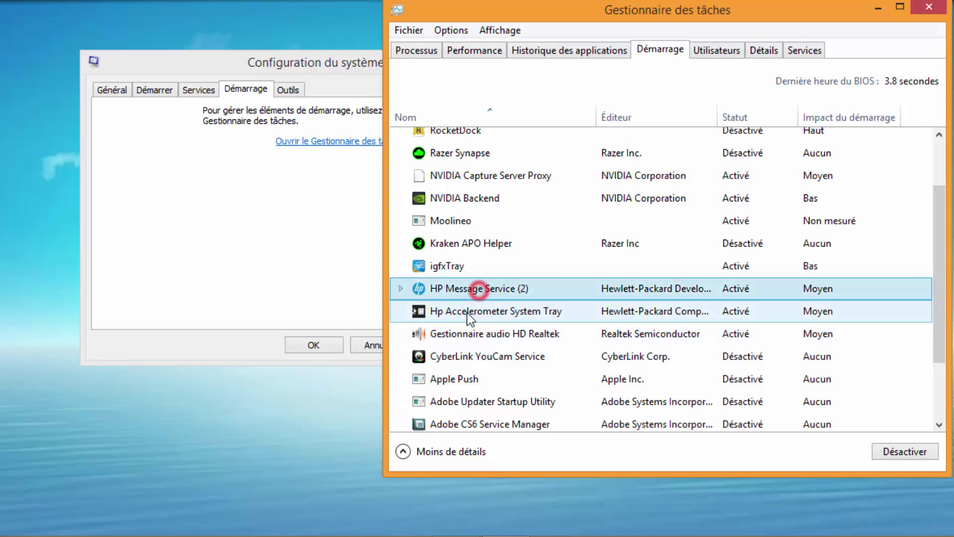
{"action": "left_click", "coordinate": [469, 312]}
Disable Moolineo from launching at startup.
{"action": "scroll", "coordinate": [516, 318], "scroll_direction": "up", "scroll_amount": 1}
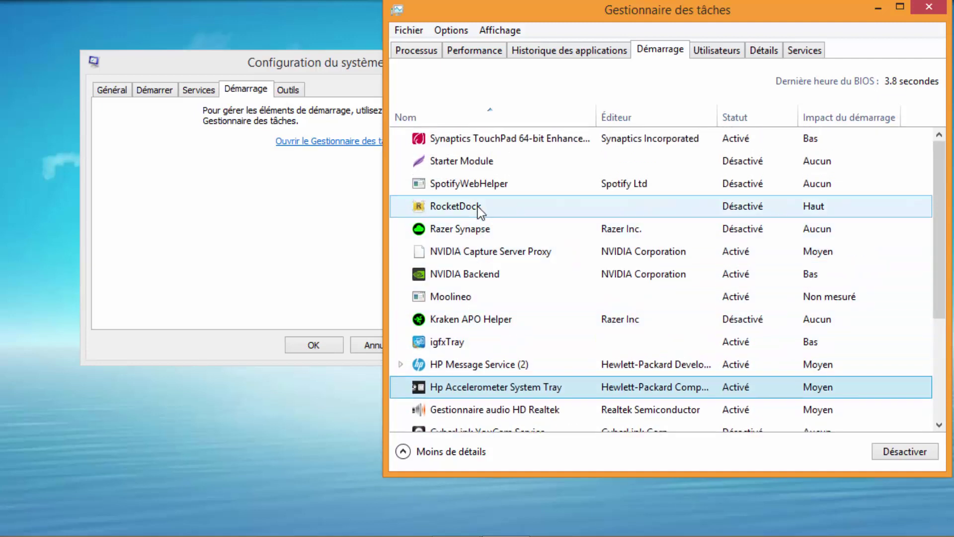
{"action": "left_click", "coordinate": [499, 157]}
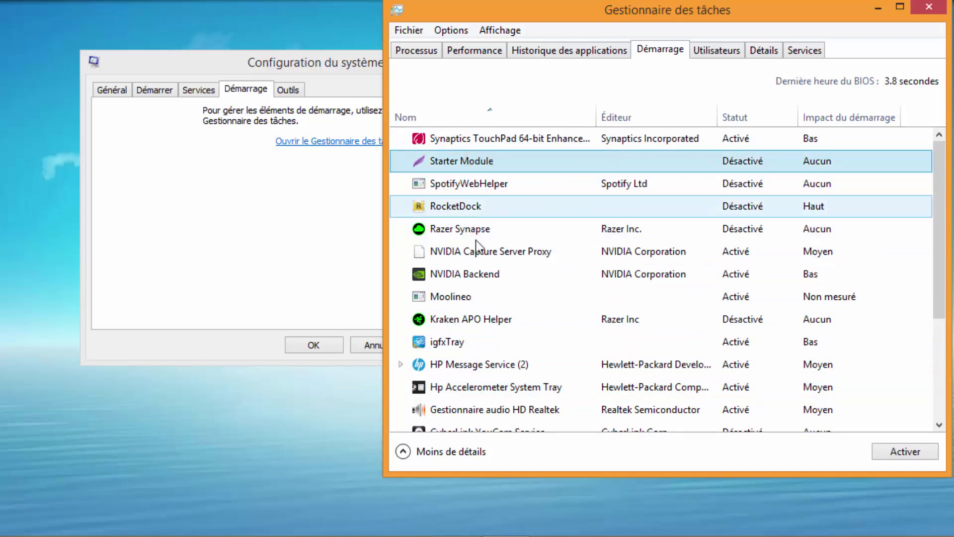
{"action": "scroll", "coordinate": [509, 305], "scroll_direction": "down", "scroll_amount": 2}
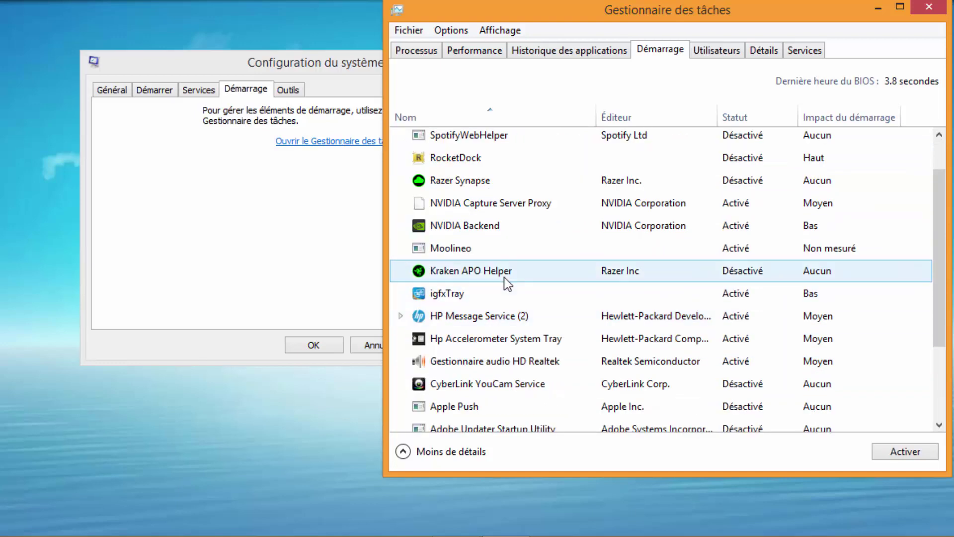
{"action": "scroll", "coordinate": [501, 271], "scroll_direction": "up", "scroll_amount": 2}
{"action": "left_click", "coordinate": [471, 296]}
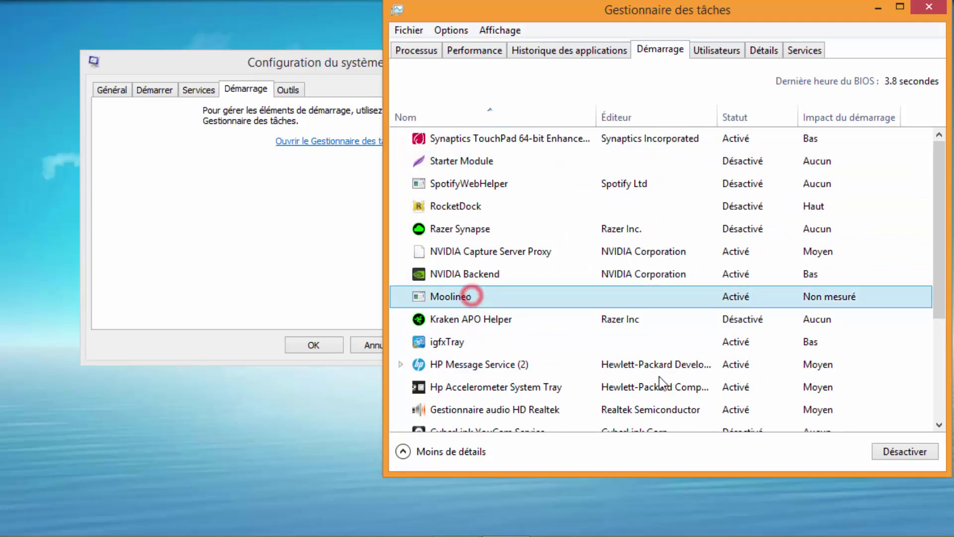
{"action": "left_click", "coordinate": [886, 449]}
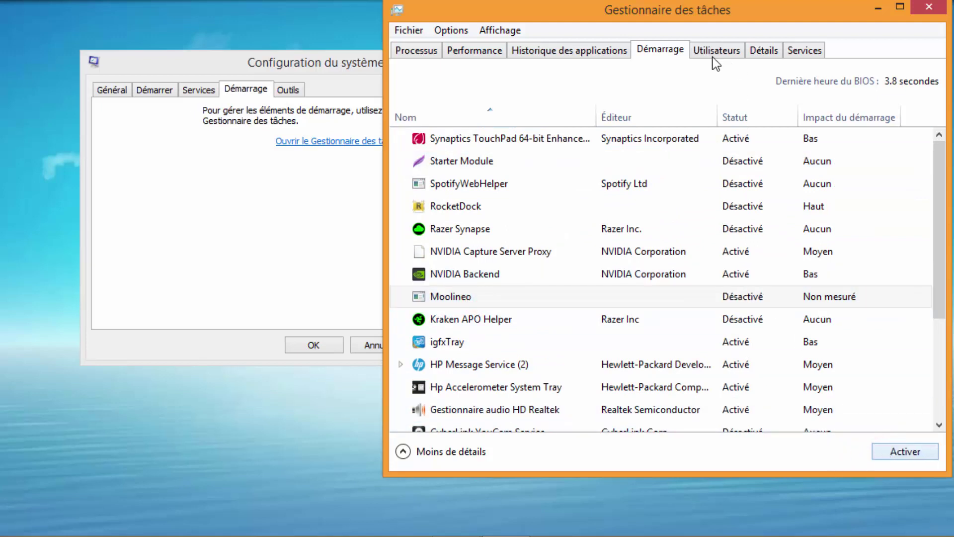
Close the Task Manager, confirm the System Configuration changes and quit without restarting the computer.
{"action": "left_click", "coordinate": [928, 8]}
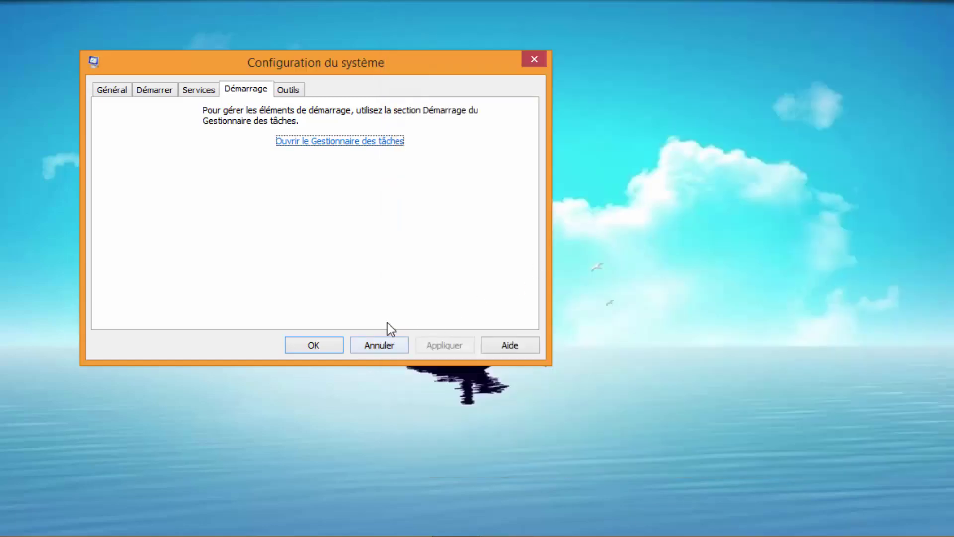
{"action": "left_click", "coordinate": [313, 345]}
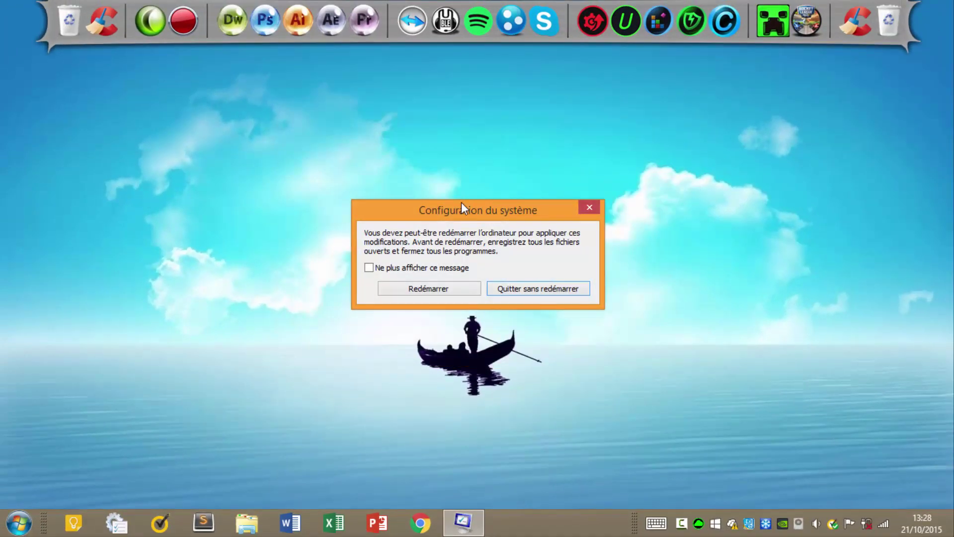
{"action": "left_click_drag", "start_coordinate": [462, 203], "coordinate": [464, 185]}
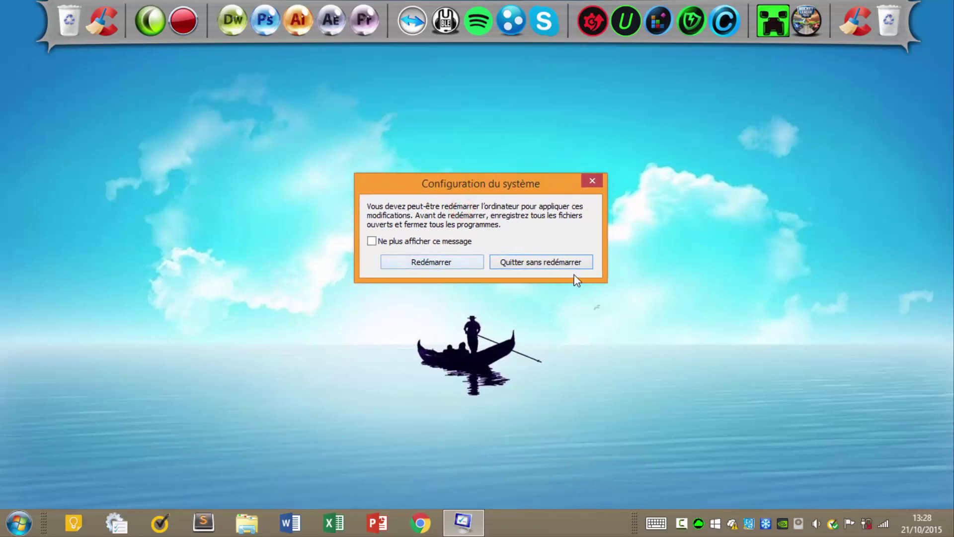
{"action": "left_click", "coordinate": [533, 262]}
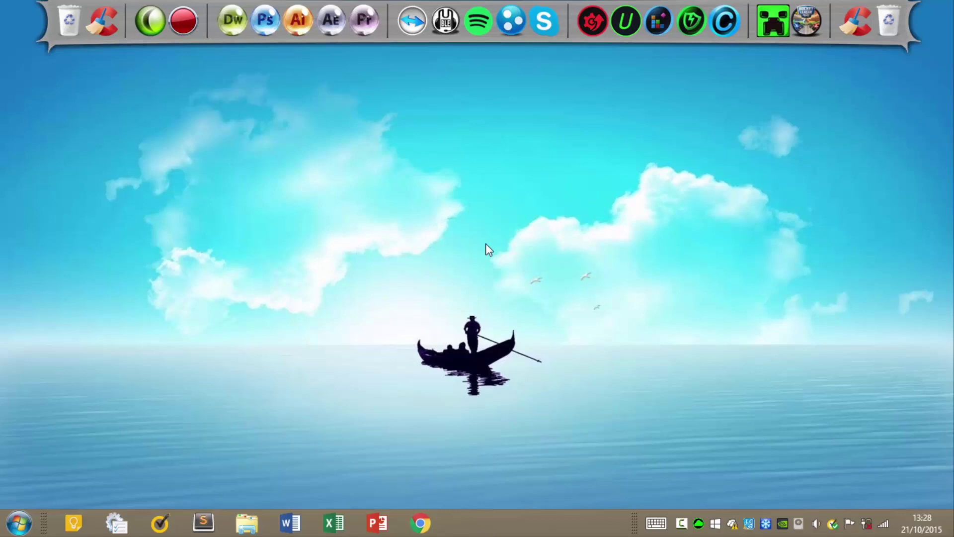
Open the Windows services console by running services.msc.
{"action": "left_click", "coordinate": [19, 522]}
{"action": "left_click", "coordinate": [212, 449]}
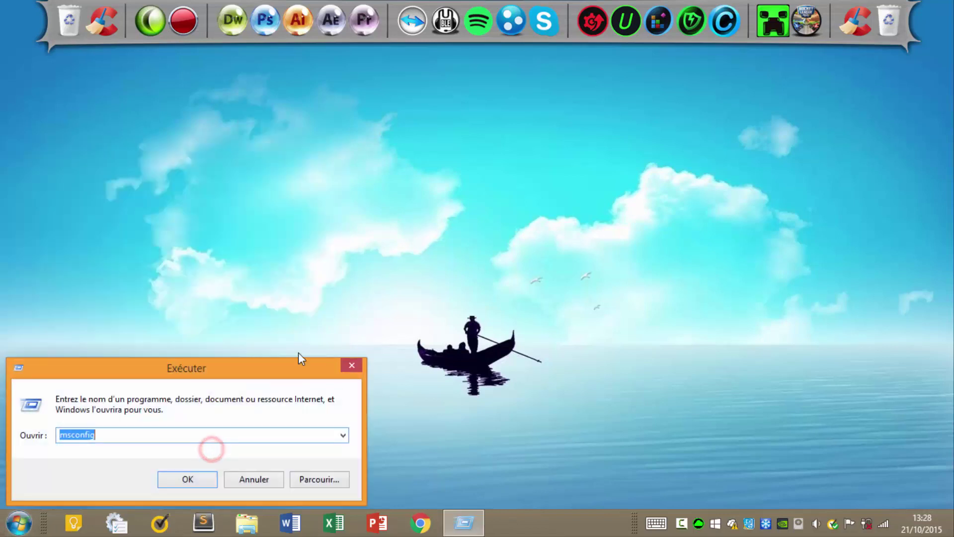
{"action": "left_click_drag", "start_coordinate": [218, 369], "coordinate": [499, 200]}
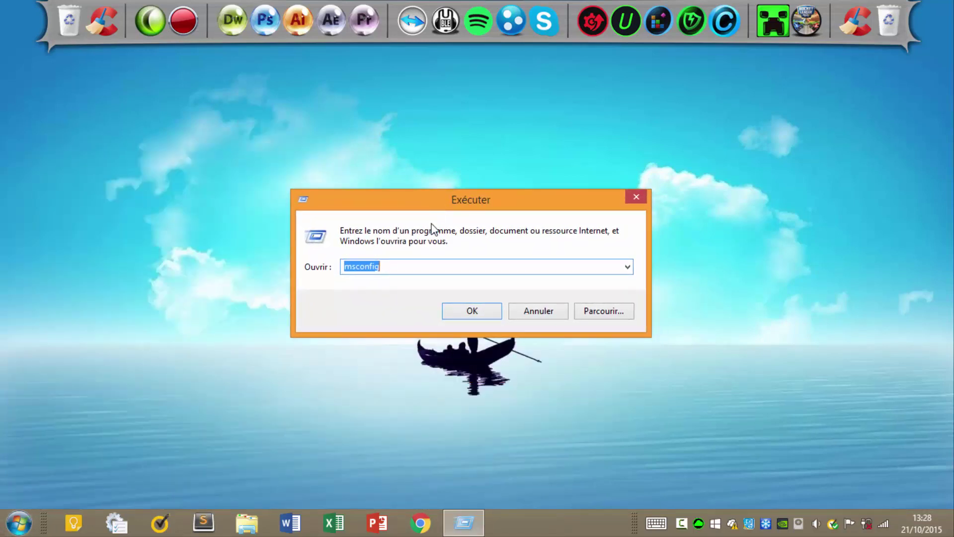
{"action": "type", "text": "services"}
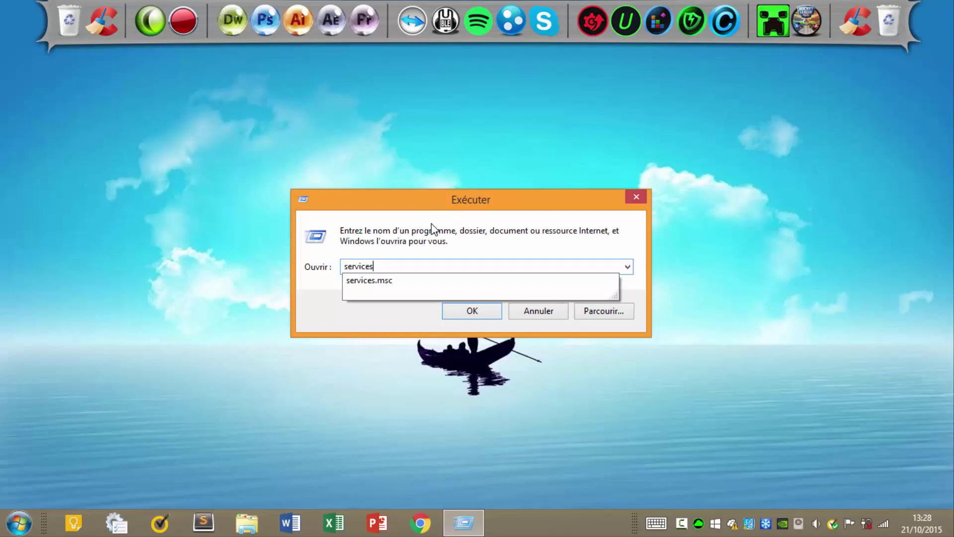
{"action": "type", "text": ".msc"}
{"action": "key", "text": "Return"}
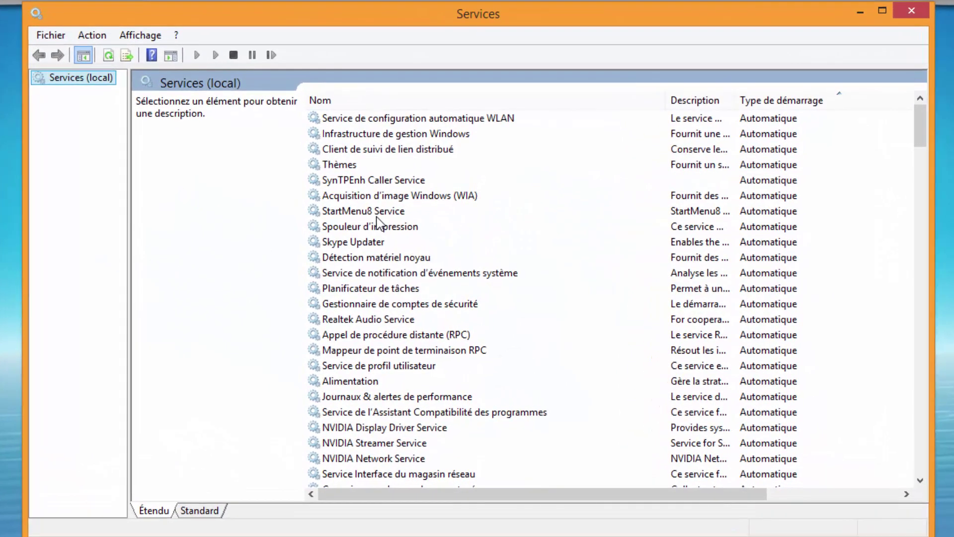
Examine the services list across the manual, disabled, delayed and automatic startup types.
{"action": "left_click_drag", "start_coordinate": [923, 115], "coordinate": [928, 260]}
{"action": "left_click", "coordinate": [747, 292]}
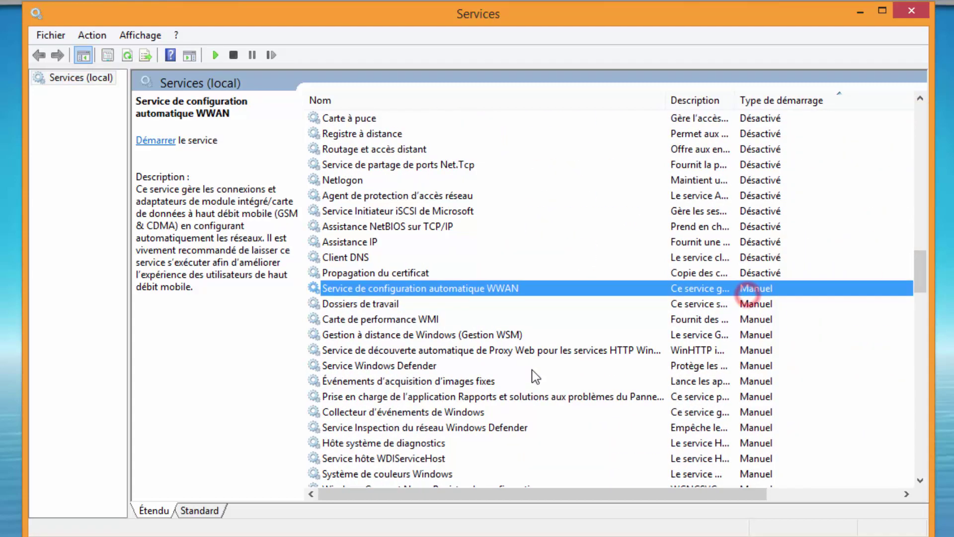
{"action": "scroll", "coordinate": [532, 373], "scroll_direction": "down", "scroll_amount": 5}
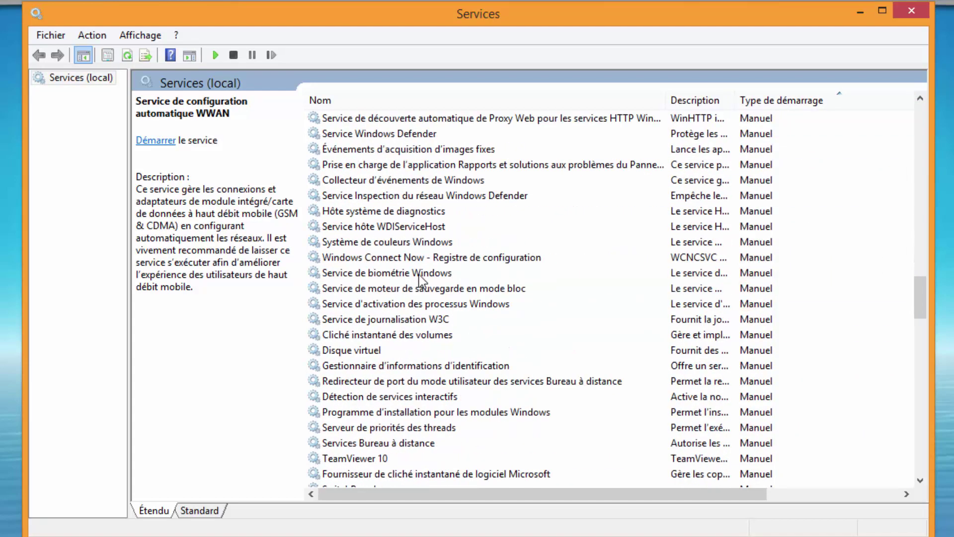
{"action": "scroll", "coordinate": [920, 277], "scroll_direction": "up", "scroll_amount": 5}
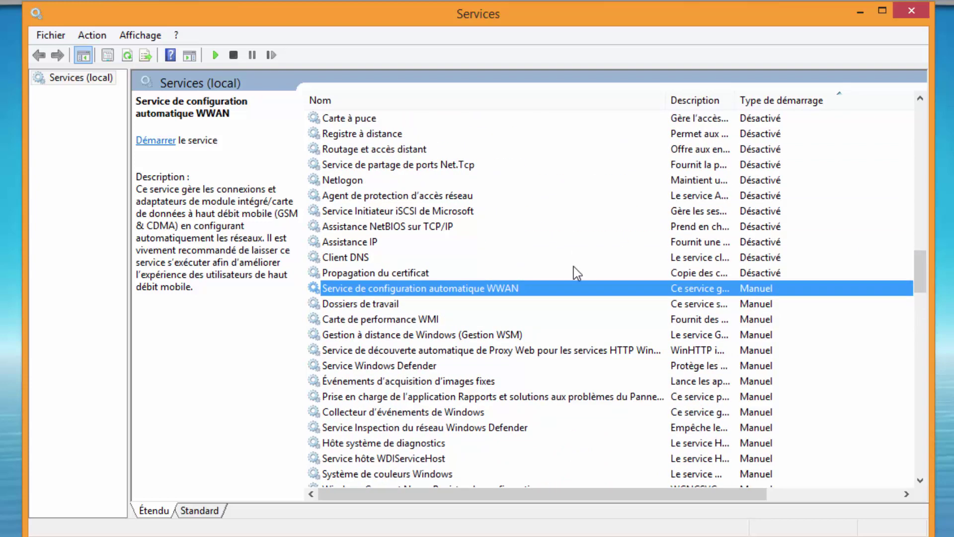
{"action": "left_click_drag", "start_coordinate": [920, 268], "coordinate": [932, 230]}
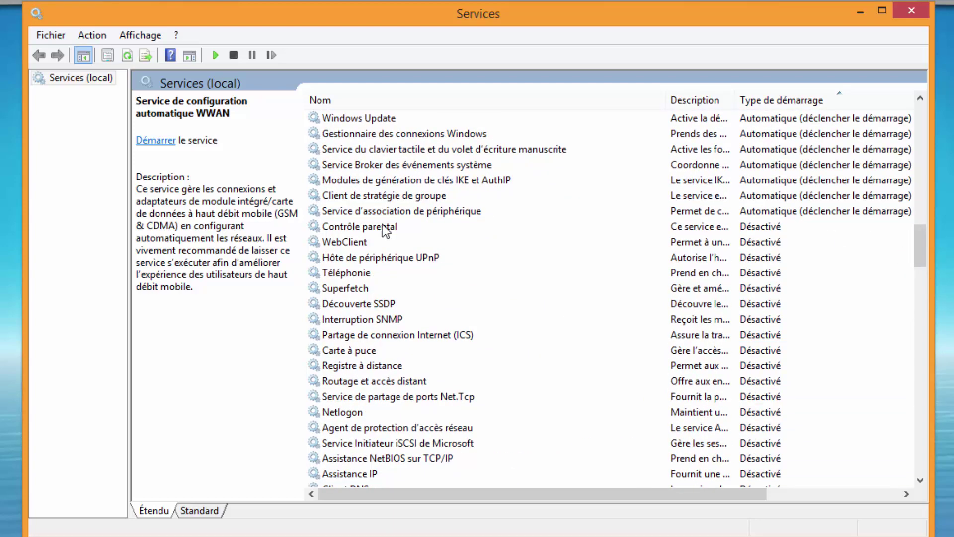
{"action": "scroll", "coordinate": [919, 240], "scroll_direction": "up", "scroll_amount": 7}
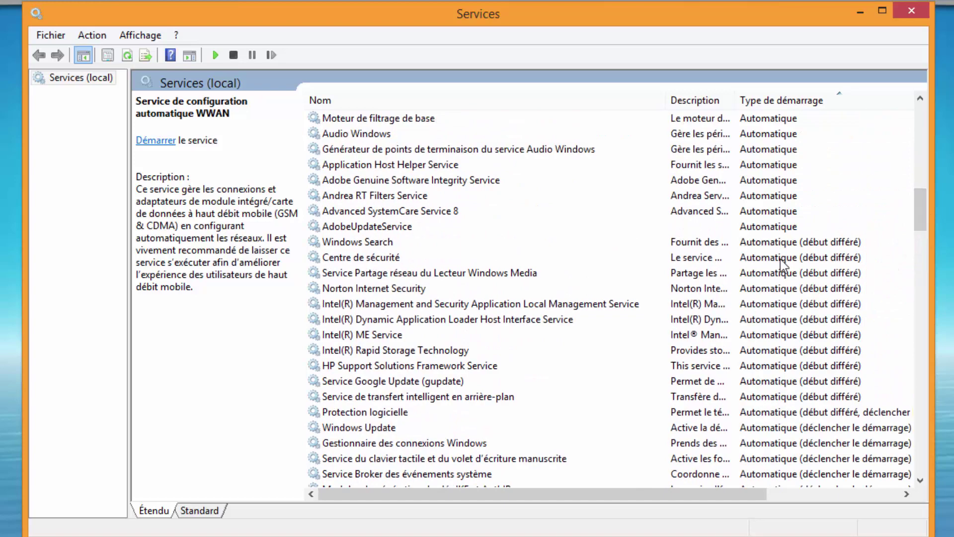
{"action": "left_click_drag", "start_coordinate": [923, 190], "coordinate": [923, 110]}
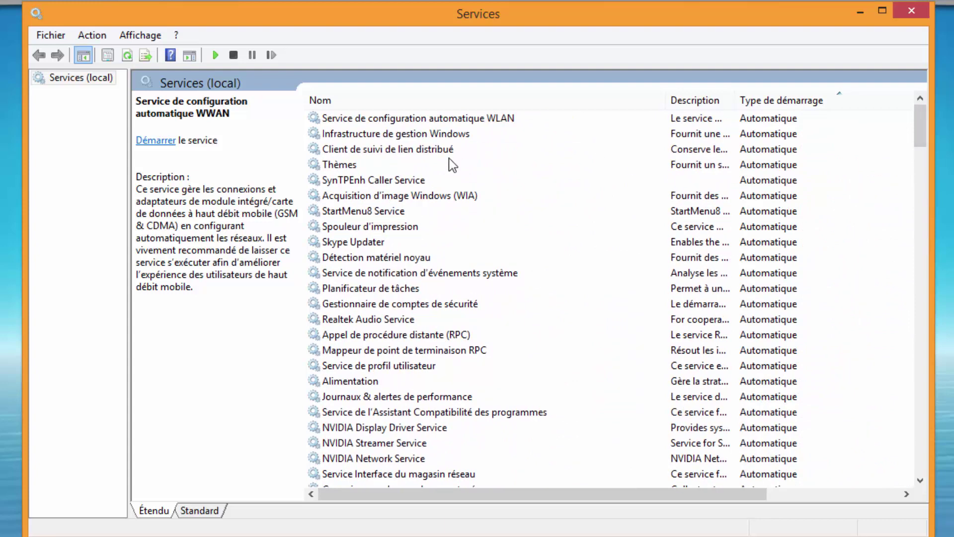
Sort the services by startup type with the automatic ones first and browse those entries.
{"action": "left_click", "coordinate": [783, 103]}
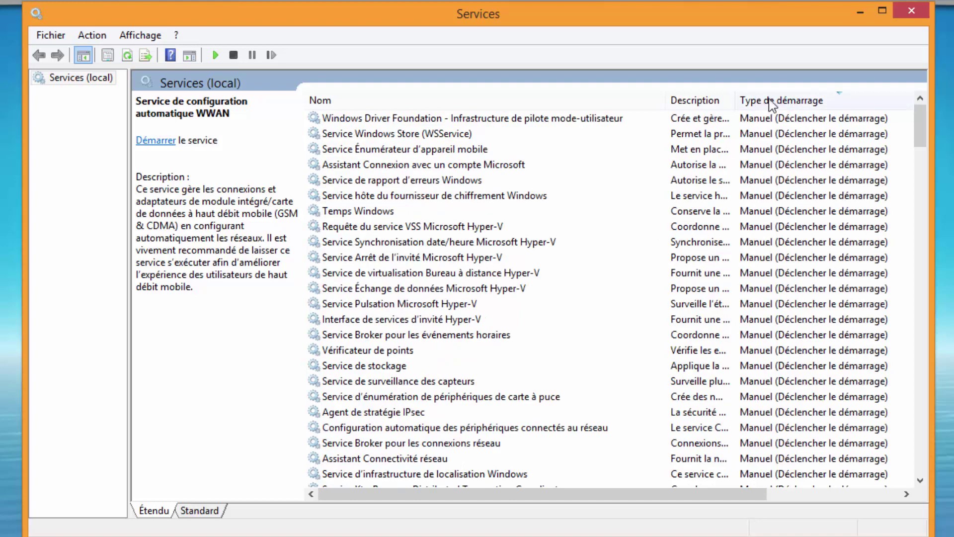
{"action": "left_click", "coordinate": [771, 98]}
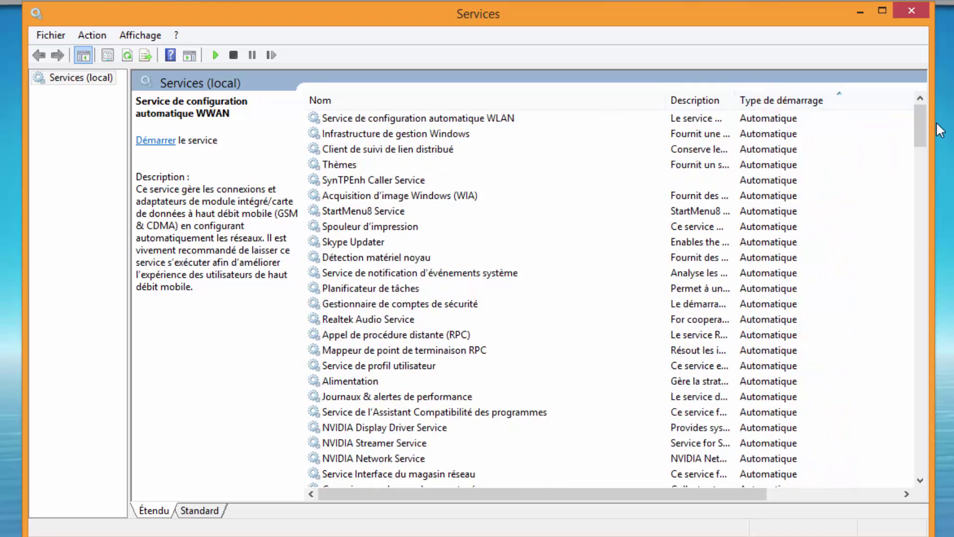
{"action": "left_click_drag", "start_coordinate": [924, 129], "coordinate": [795, 189]}
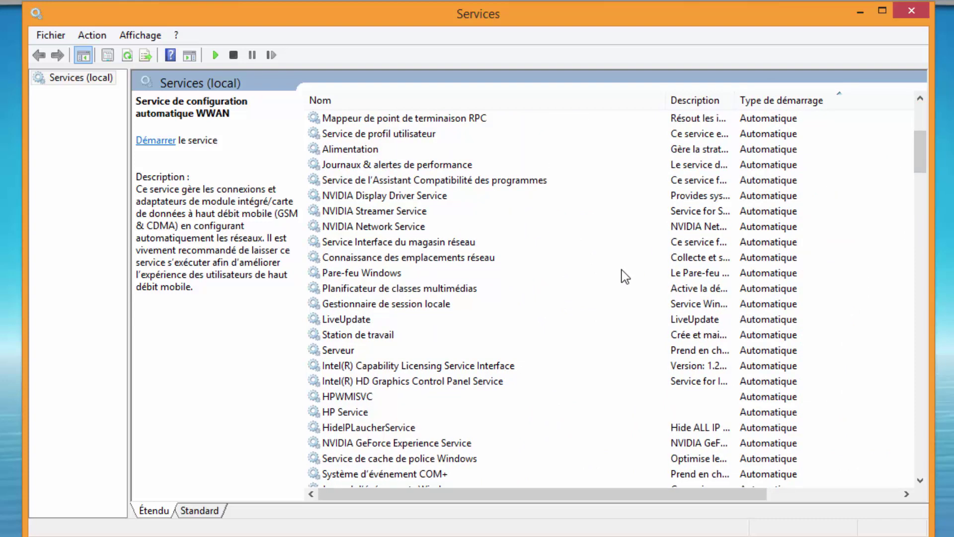
Read the descriptions of automatic services such as Planificateur de classes multimédias, Connaissance des emplacements réseau and Pare-feu Windows.
{"action": "left_click", "coordinate": [355, 319]}
{"action": "left_click", "coordinate": [376, 288]}
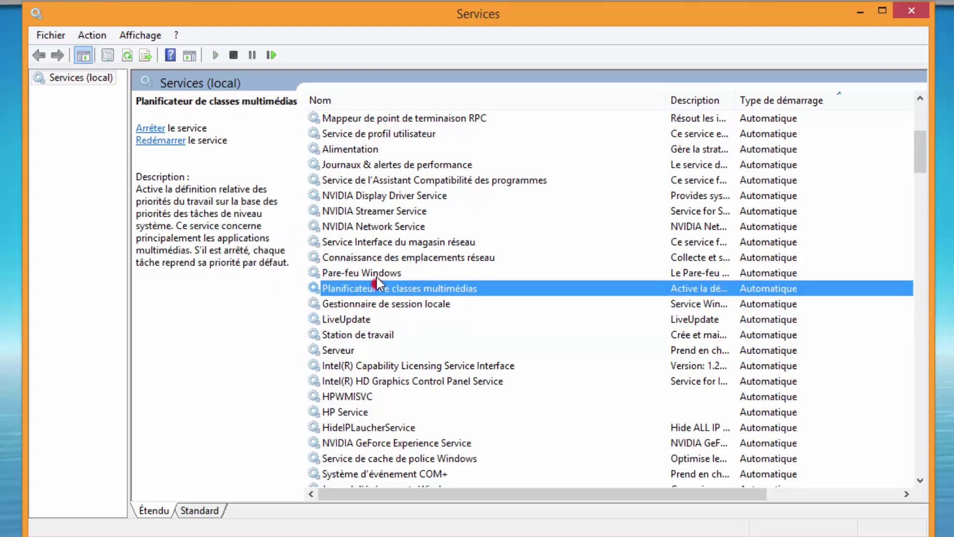
{"action": "left_click", "coordinate": [377, 257]}
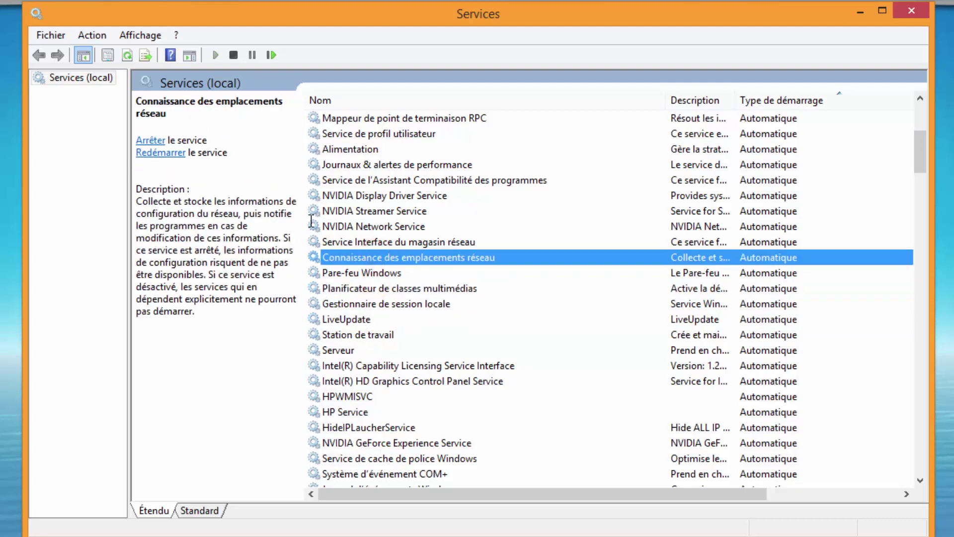
{"action": "left_click", "coordinate": [372, 272]}
{"action": "left_click", "coordinate": [373, 289]}
Set the LiveUpdate service's startup type to Désactivé in its properties and apply the change.
{"action": "left_click", "coordinate": [350, 320]}
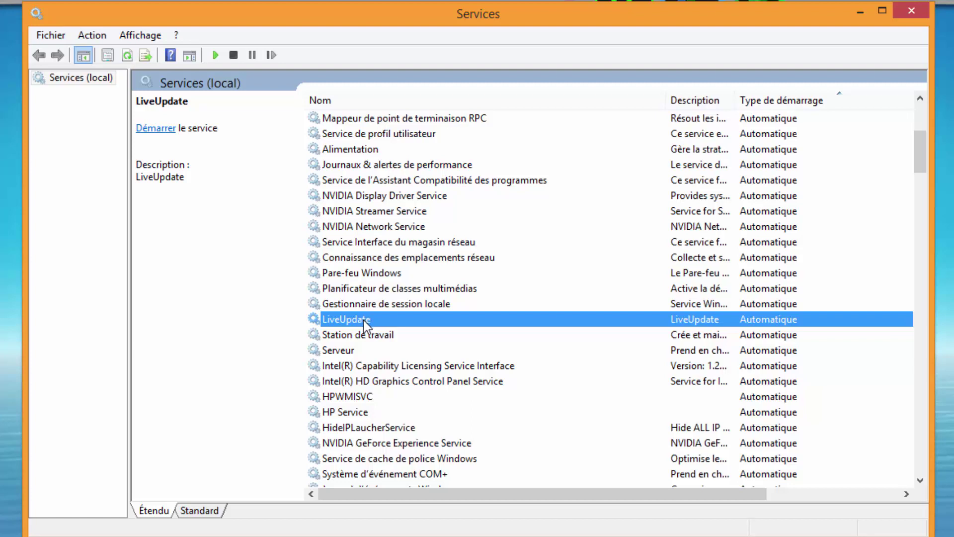
{"action": "right_click", "coordinate": [360, 319]}
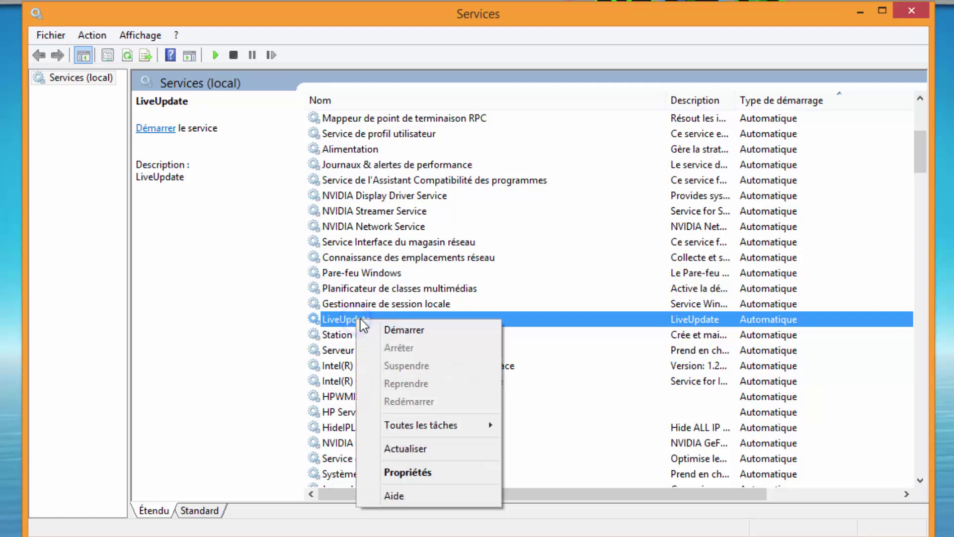
{"action": "left_click", "coordinate": [408, 472]}
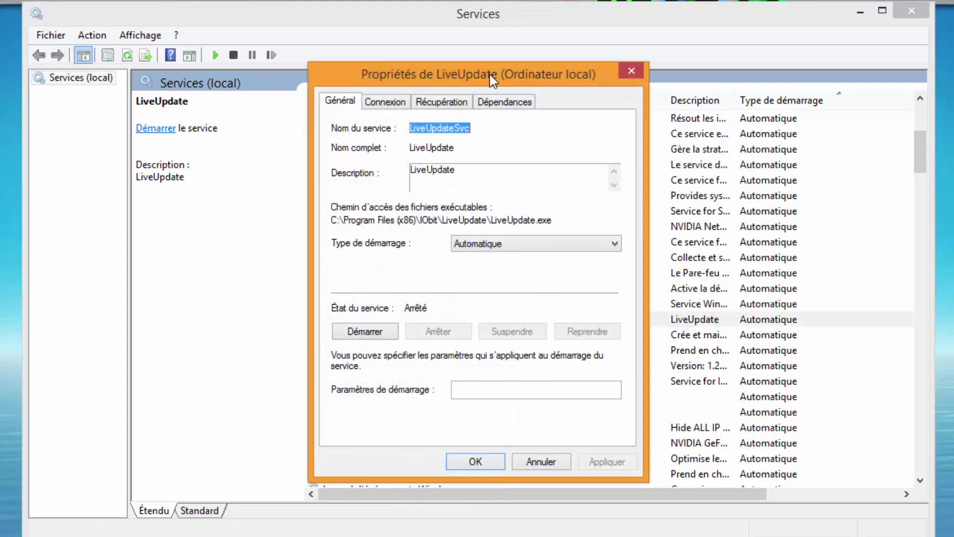
{"action": "left_click_drag", "start_coordinate": [491, 75], "coordinate": [490, 70]}
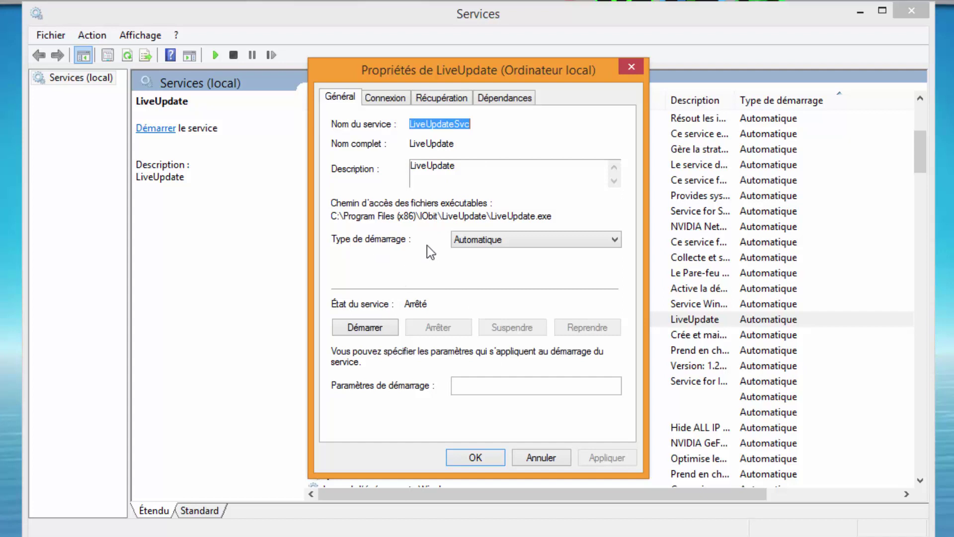
{"action": "left_click", "coordinate": [479, 239]}
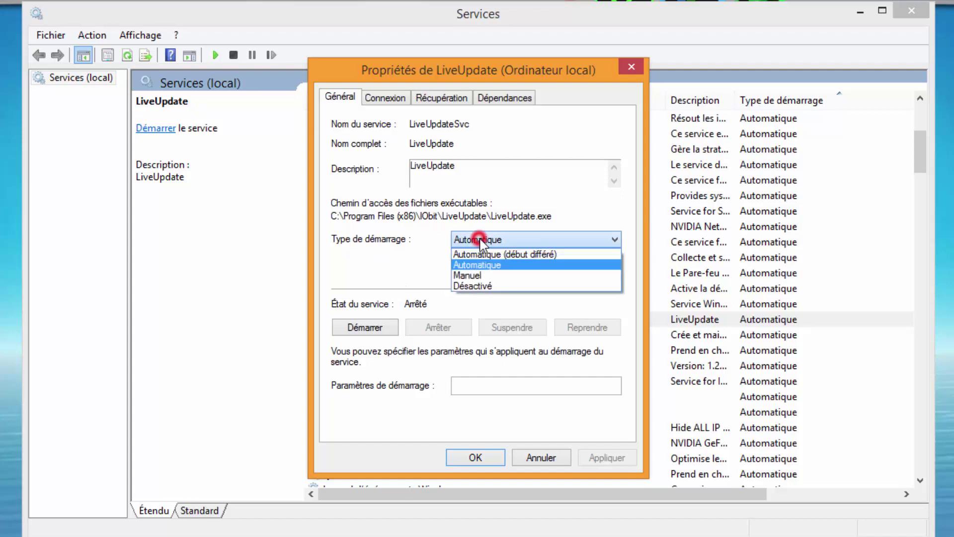
{"action": "left_click", "coordinate": [479, 285]}
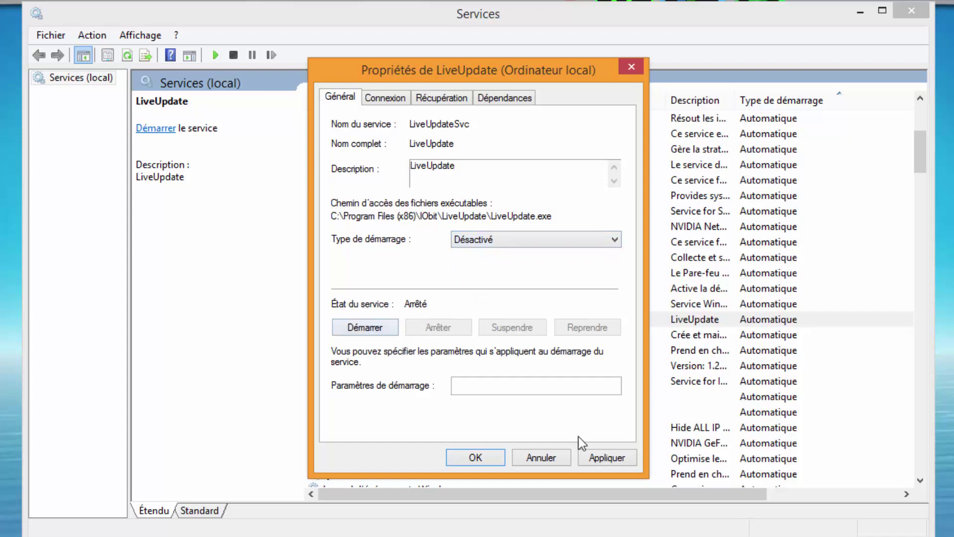
{"action": "left_click", "coordinate": [606, 458]}
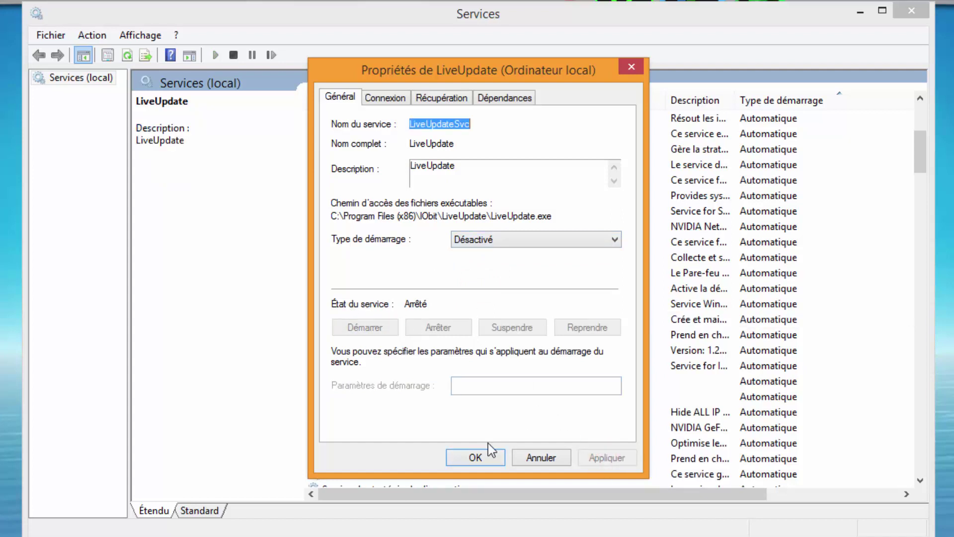
{"action": "left_click", "coordinate": [475, 457]}
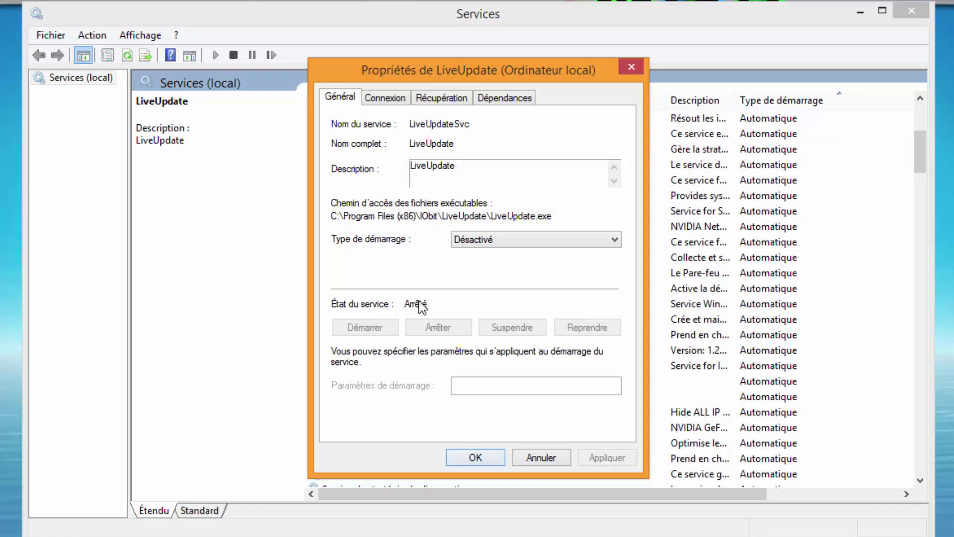
{"action": "left_click", "coordinate": [459, 462]}
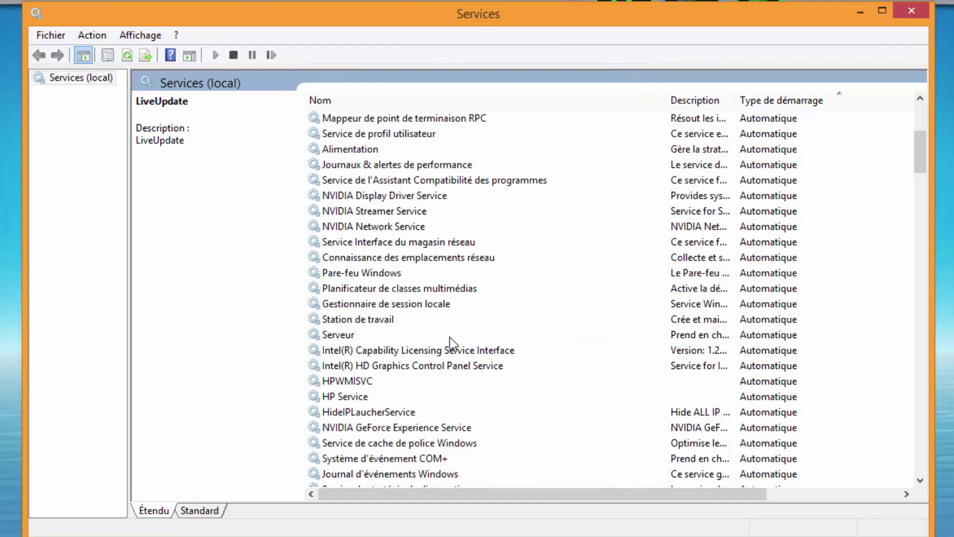
Check the descriptions of the Intel Capability Licensing and NVIDIA services, and browse down to the delayed automatic entries.
{"action": "left_click", "coordinate": [411, 344]}
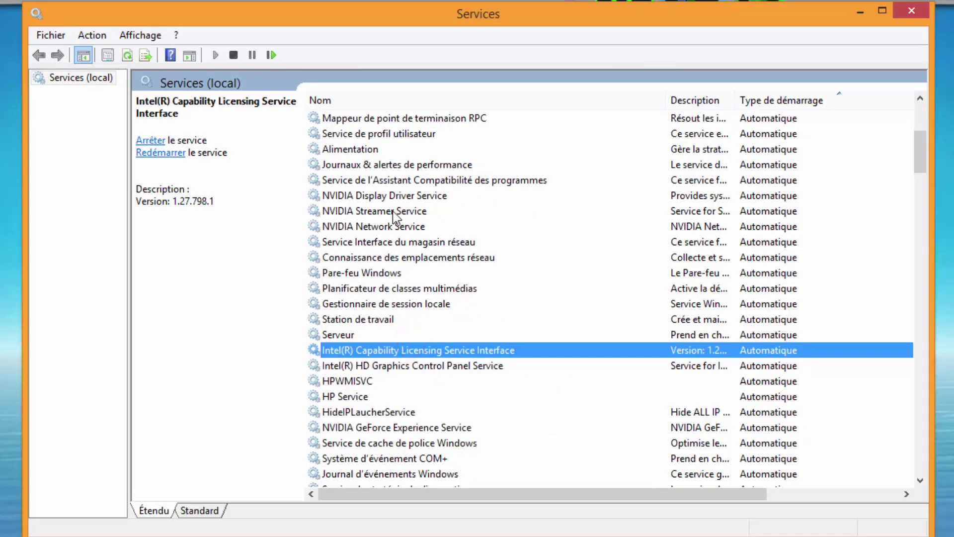
{"action": "left_click", "coordinate": [393, 196]}
{"action": "left_click", "coordinate": [340, 212]}
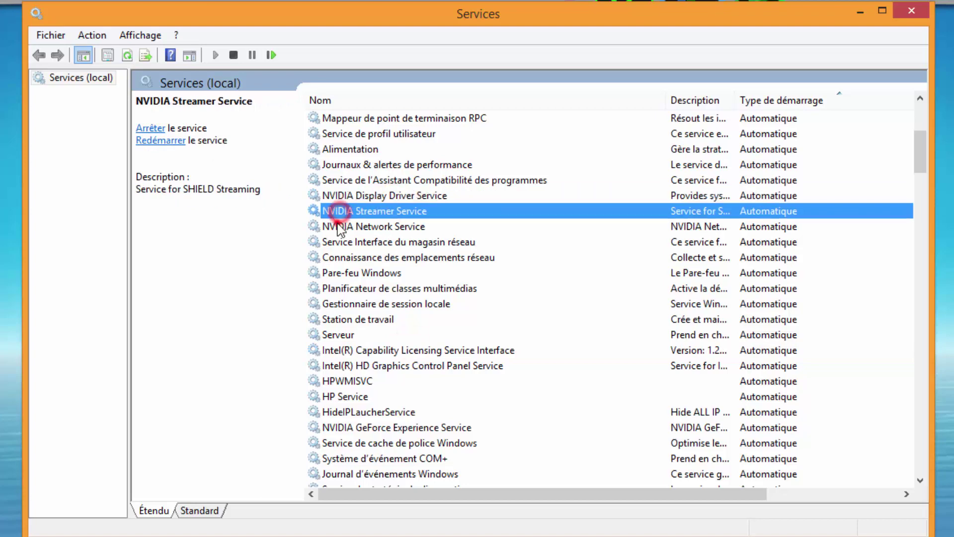
{"action": "left_click", "coordinate": [346, 226]}
{"action": "left_click", "coordinate": [350, 211]}
{"action": "scroll", "coordinate": [376, 369], "scroll_direction": "down", "scroll_amount": 5}
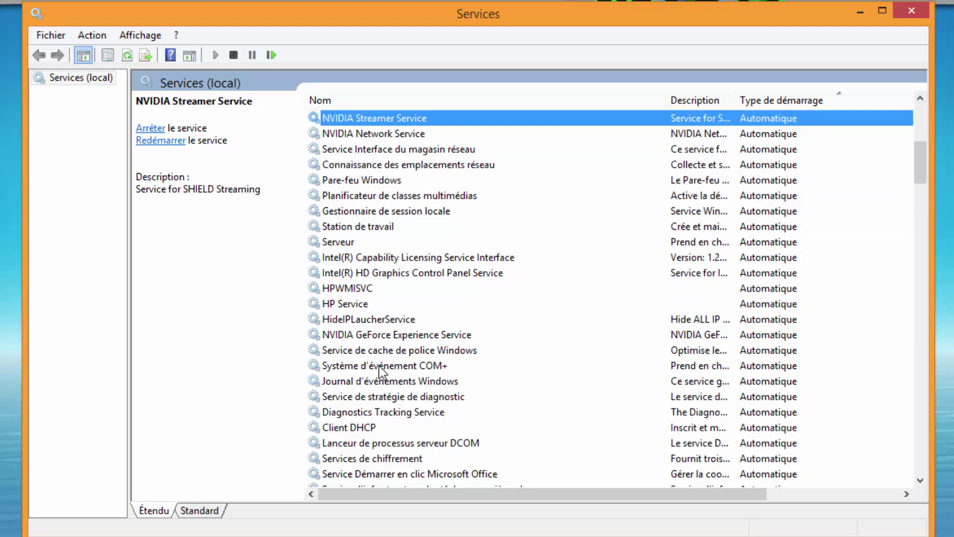
{"action": "scroll", "coordinate": [380, 371], "scroll_direction": "down", "scroll_amount": 3}
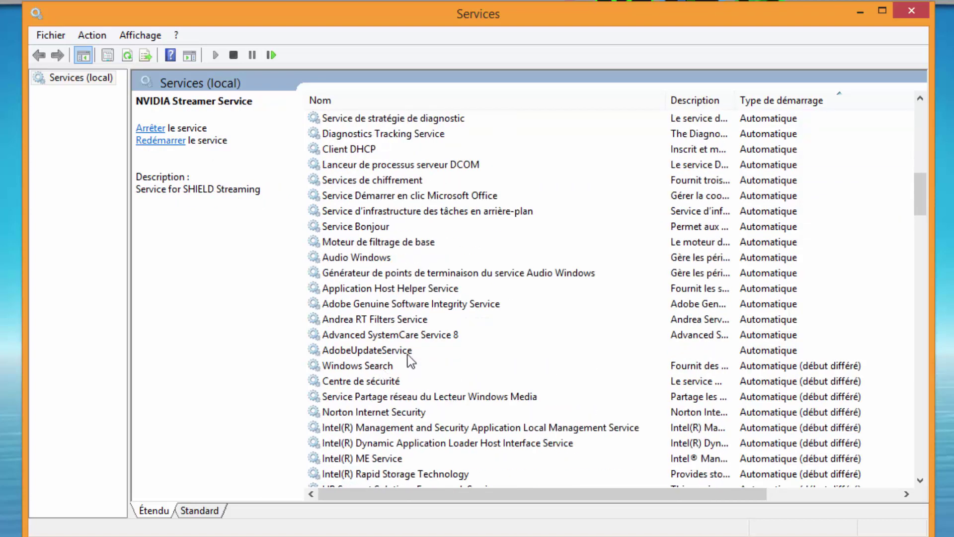
{"action": "left_click_drag", "start_coordinate": [919, 180], "coordinate": [921, 197]}
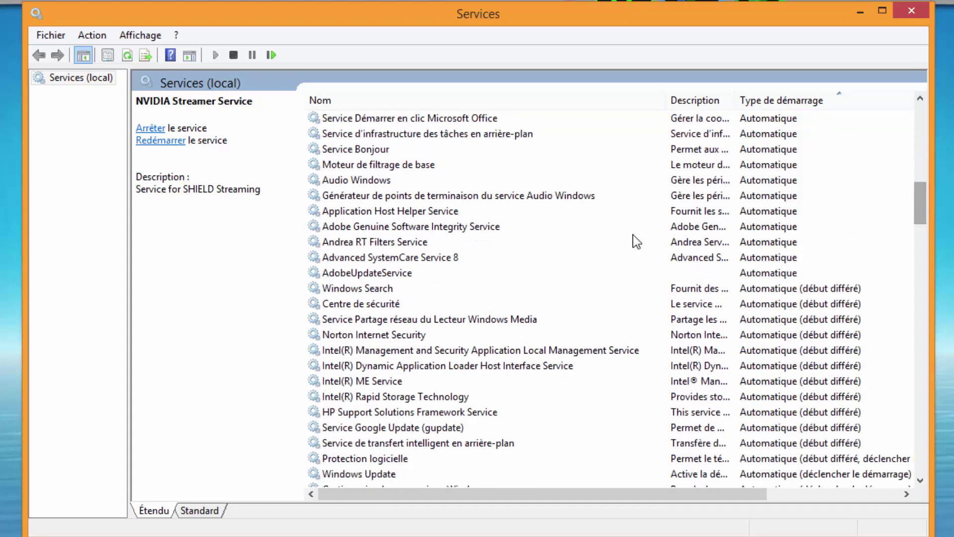
Inspect the startup type options in the Norton Internet Security service's properties and close them without saving a change.
{"action": "left_click", "coordinate": [391, 334]}
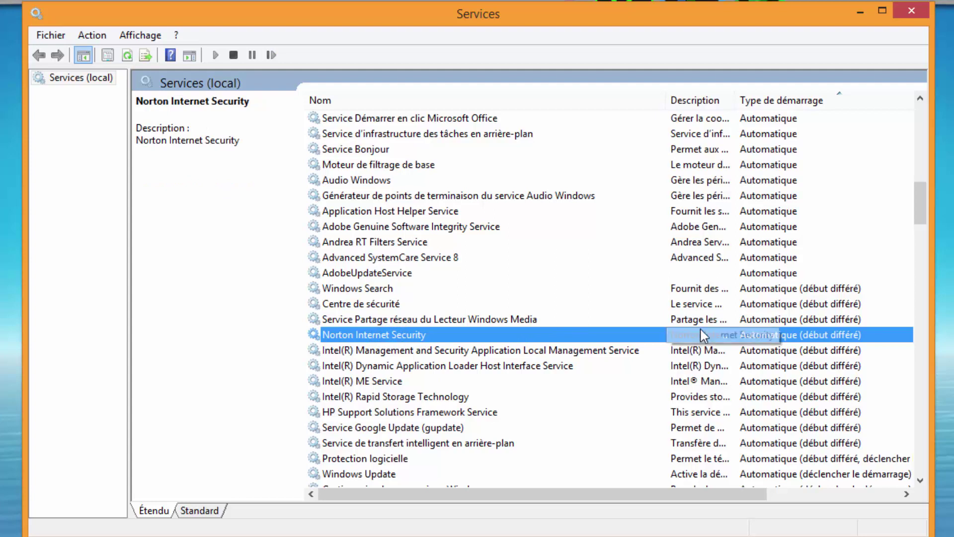
{"action": "left_click_drag", "start_coordinate": [646, 22], "coordinate": [631, 21]}
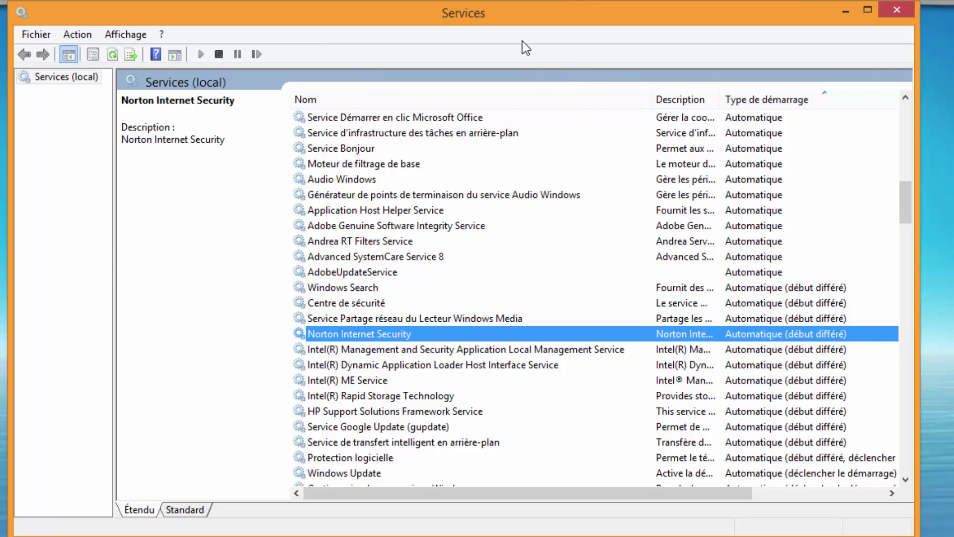
{"action": "left_click", "coordinate": [467, 11]}
{"action": "left_click_drag", "start_coordinate": [467, 12], "coordinate": [467, 16]}
{"action": "right_click", "coordinate": [400, 338]}
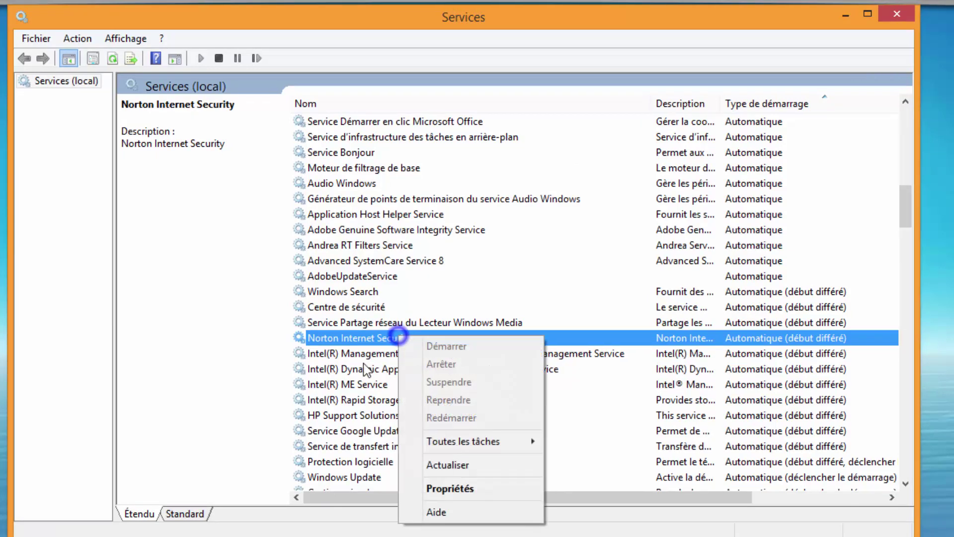
{"action": "left_click", "coordinate": [439, 489]}
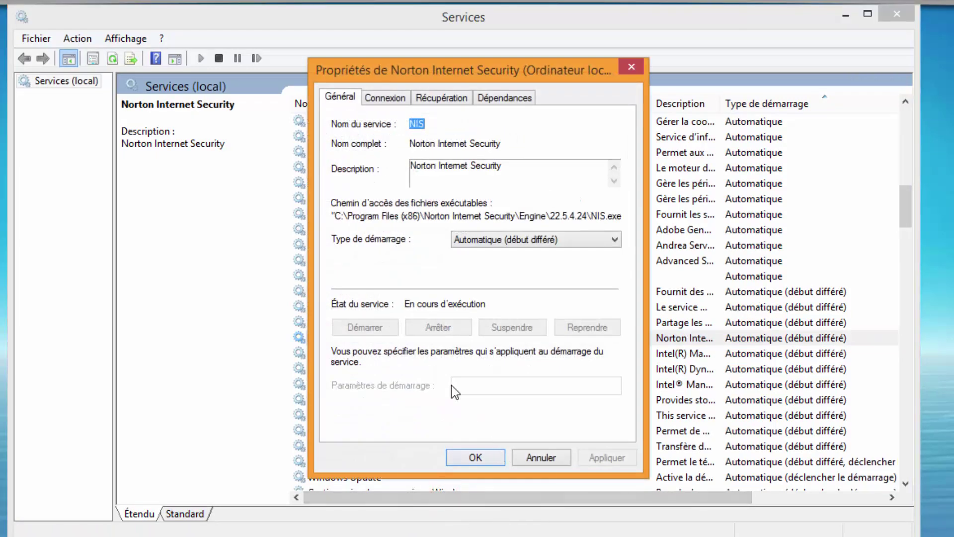
{"action": "left_click", "coordinate": [516, 248]}
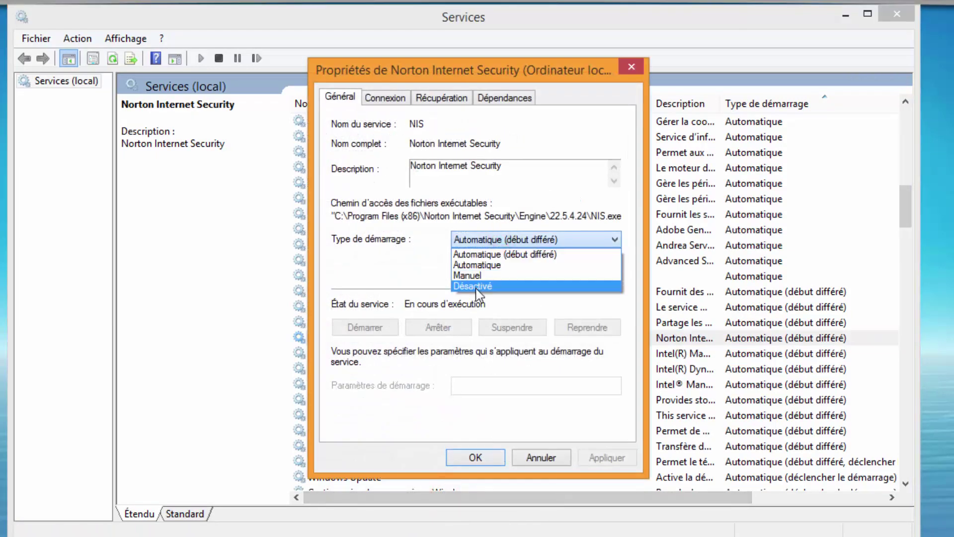
{"action": "left_click", "coordinate": [530, 457]}
{"action": "left_click", "coordinate": [541, 457]}
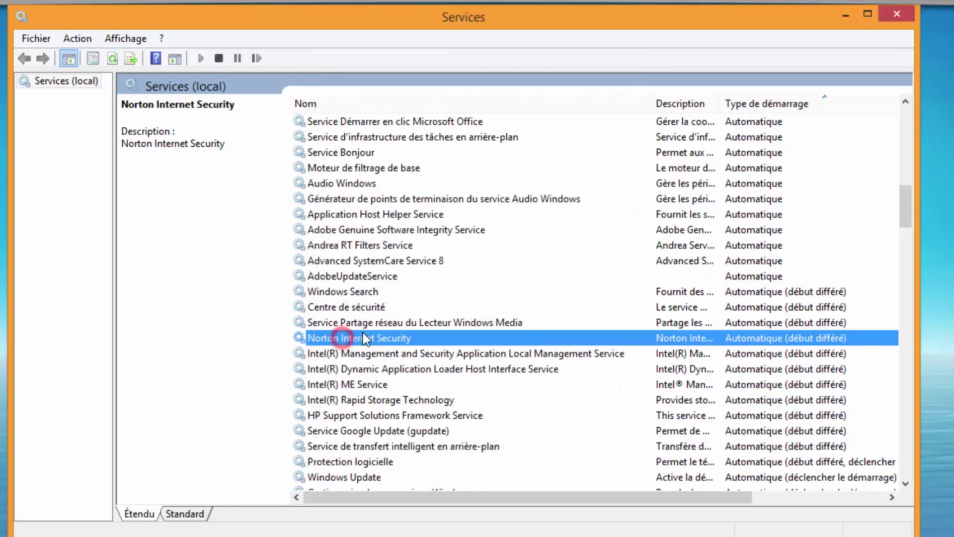
Browse the automatic and delayed services, reading the descriptions of Advanced SystemCare Service 8 and Windows Search.
{"action": "scroll", "coordinate": [387, 307], "scroll_direction": "up", "scroll_amount": 5}
{"action": "scroll", "coordinate": [387, 307], "scroll_direction": "down", "scroll_amount": 3}
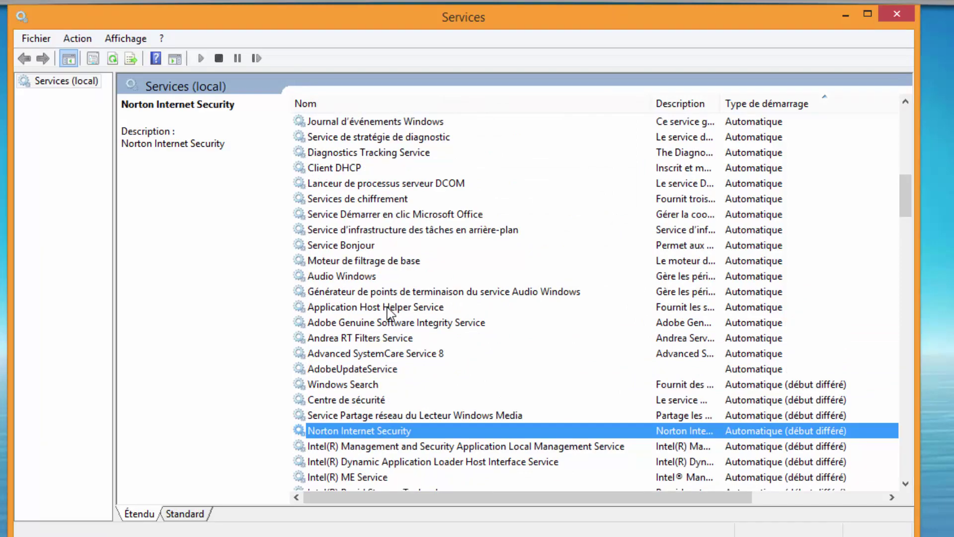
{"action": "scroll", "coordinate": [386, 307], "scroll_direction": "down", "scroll_amount": 3}
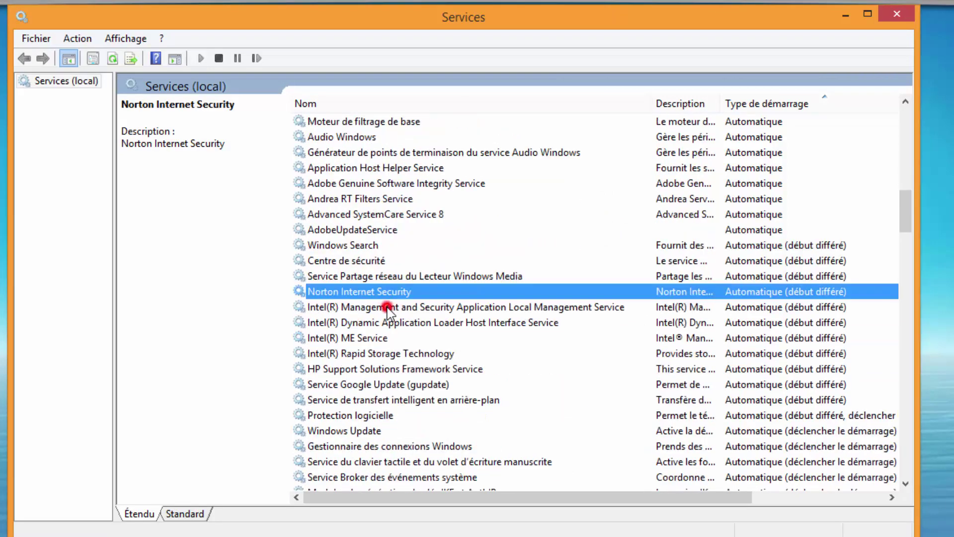
{"action": "left_click", "coordinate": [387, 307]}
{"action": "left_click", "coordinate": [362, 213]}
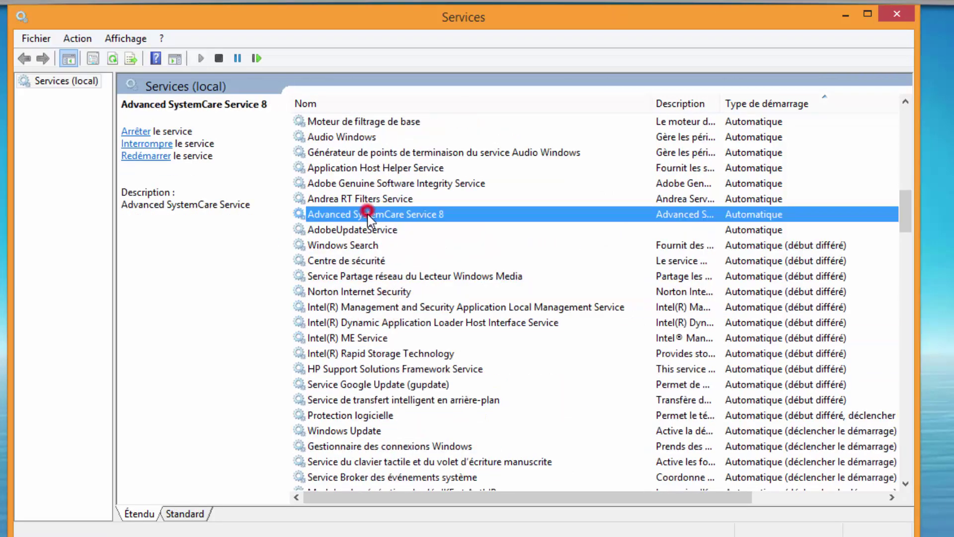
{"action": "left_click", "coordinate": [365, 245]}
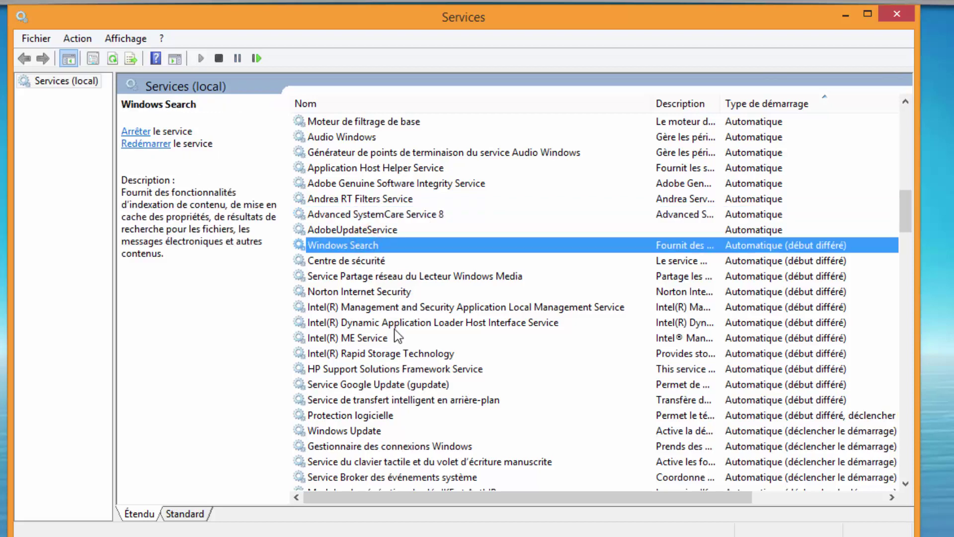
{"action": "scroll", "coordinate": [398, 336], "scroll_direction": "down", "scroll_amount": 2}
{"action": "scroll", "coordinate": [397, 336], "scroll_direction": "up", "scroll_amount": 4}
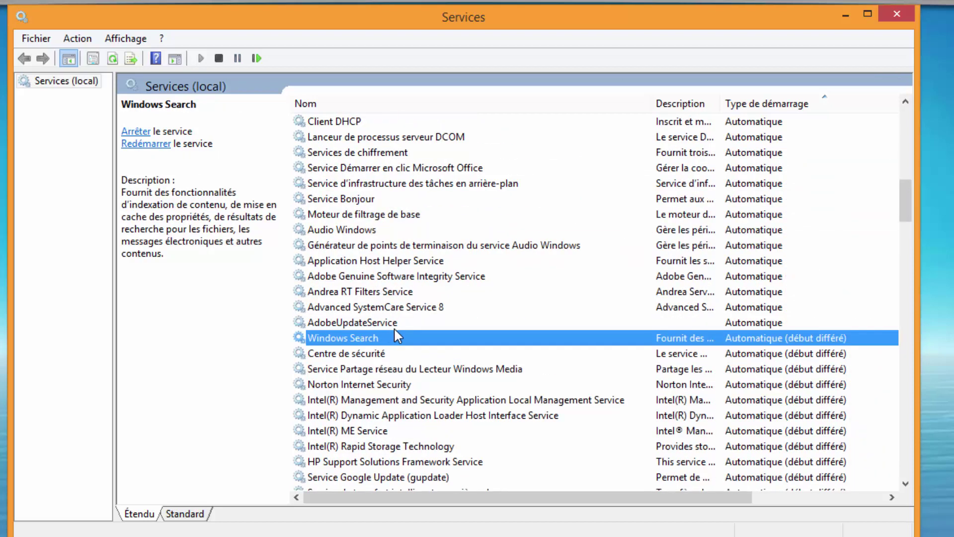
Set the Advanced SystemCare Service 8 startup type to Désactivé, stop the service and apply the change.
{"action": "left_click", "coordinate": [350, 307]}
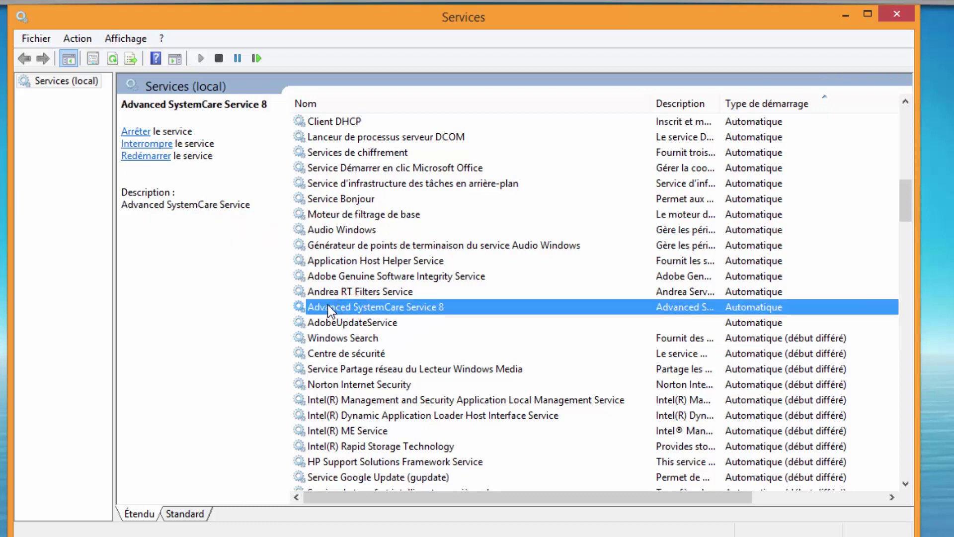
{"action": "right_click", "coordinate": [439, 305]}
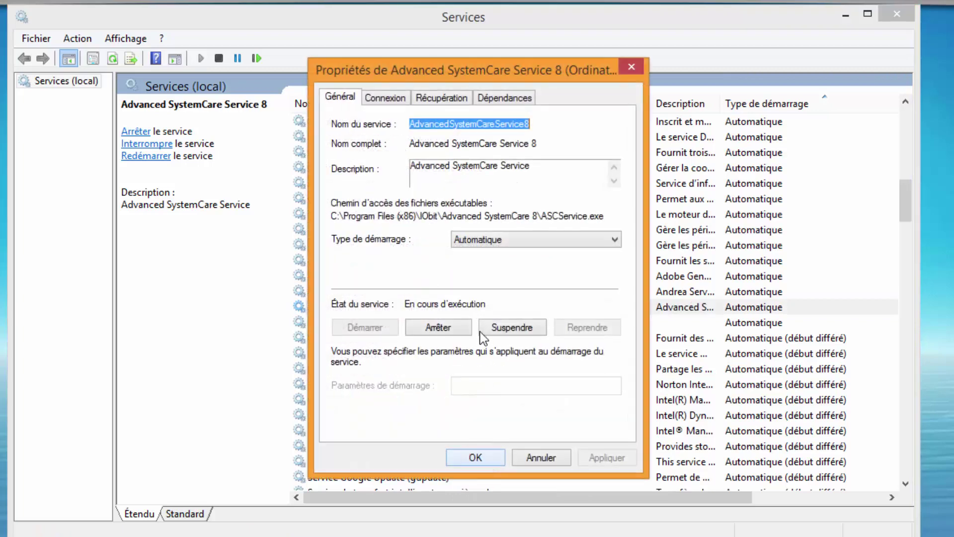
{"action": "left_click", "coordinate": [497, 240]}
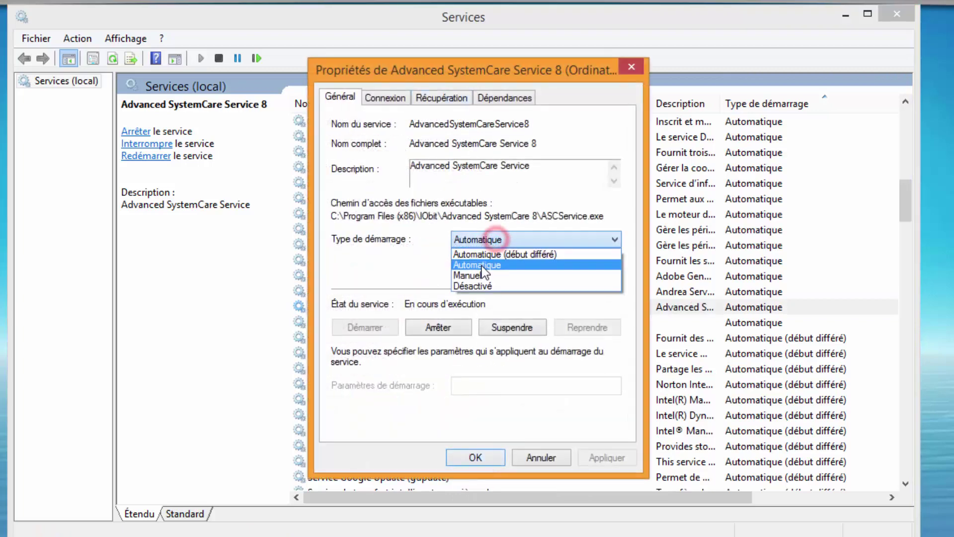
{"action": "left_click", "coordinate": [487, 287]}
{"action": "left_click", "coordinate": [459, 330]}
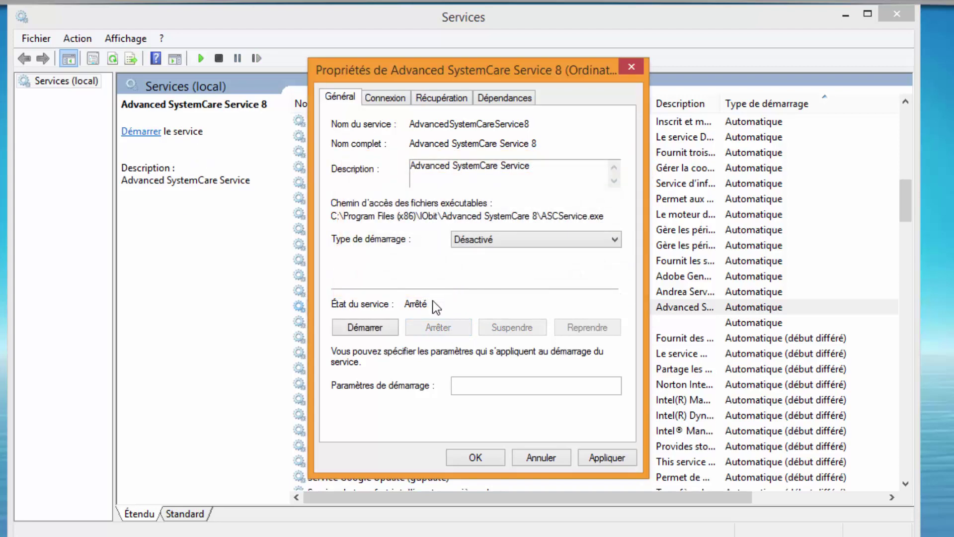
{"action": "left_click", "coordinate": [607, 458]}
{"action": "left_click", "coordinate": [479, 455]}
Set the HideIPLaucherService startup type to Désactivé in its properties and apply the change.
{"action": "left_click", "coordinate": [457, 338]}
{"action": "scroll", "coordinate": [461, 346], "scroll_direction": "up", "scroll_amount": 3}
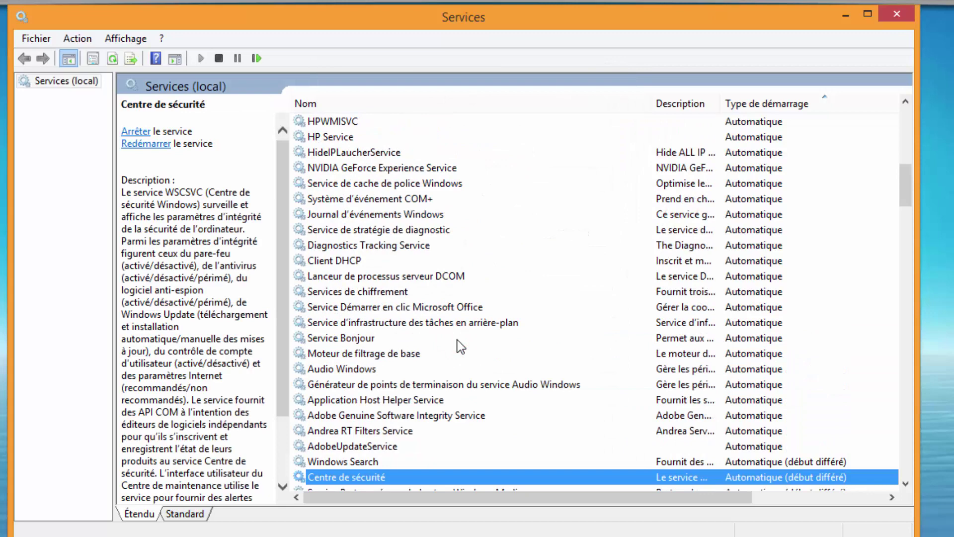
{"action": "scroll", "coordinate": [457, 340], "scroll_direction": "up", "scroll_amount": 3}
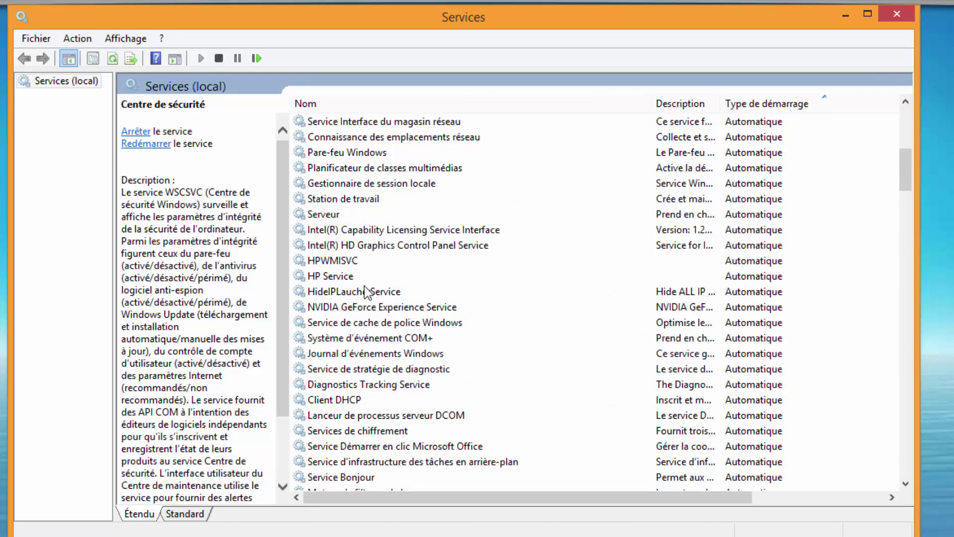
{"action": "left_click", "coordinate": [377, 292]}
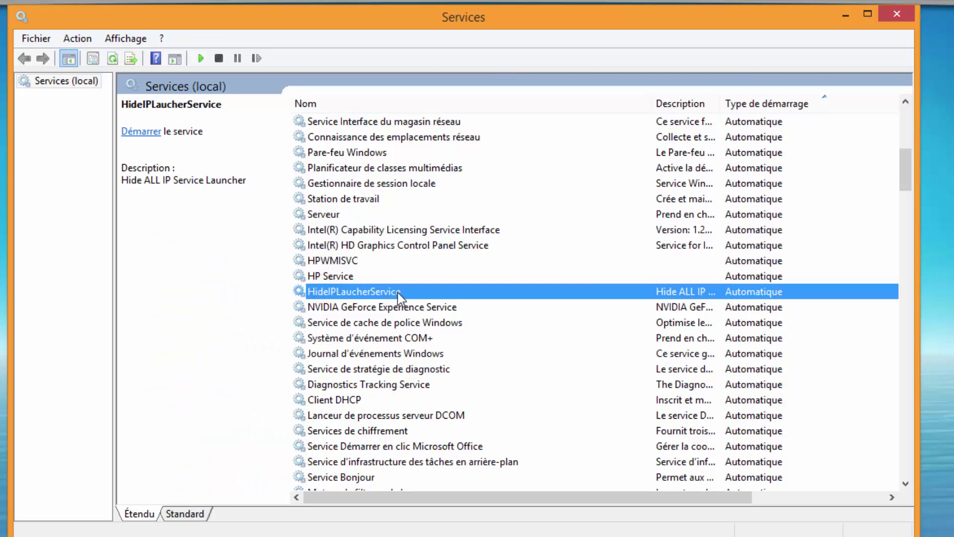
{"action": "right_click", "coordinate": [370, 293]}
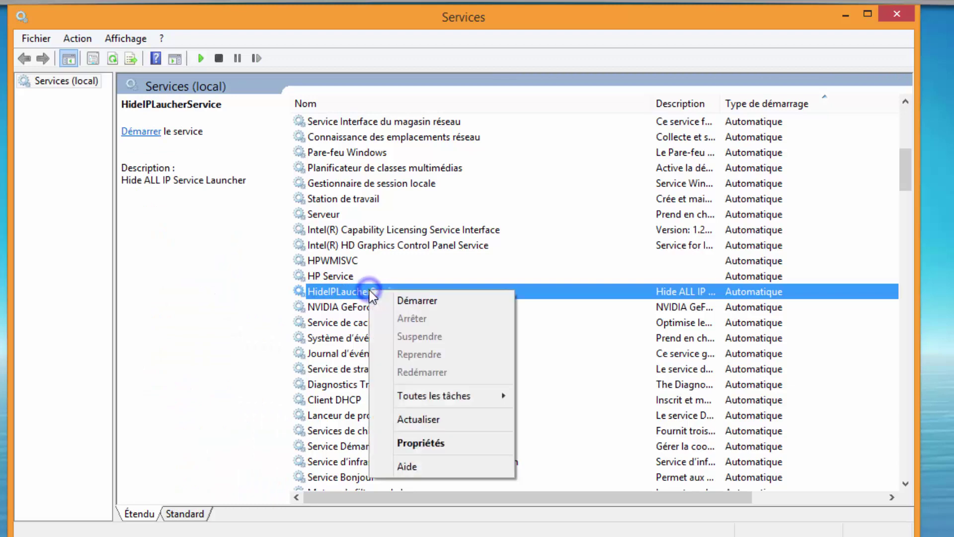
{"action": "left_click", "coordinate": [423, 444]}
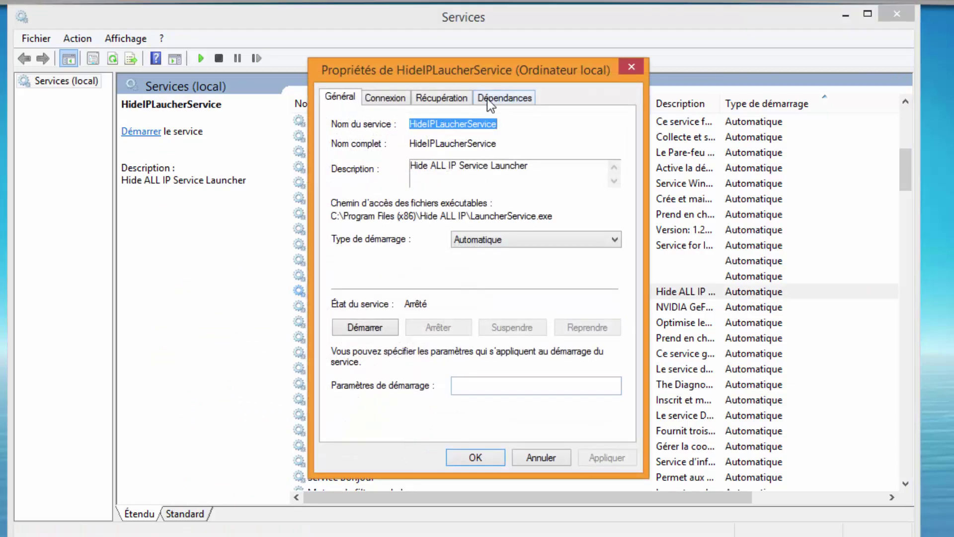
{"action": "left_click_drag", "start_coordinate": [491, 77], "coordinate": [517, 81]}
{"action": "left_click", "coordinate": [520, 243]}
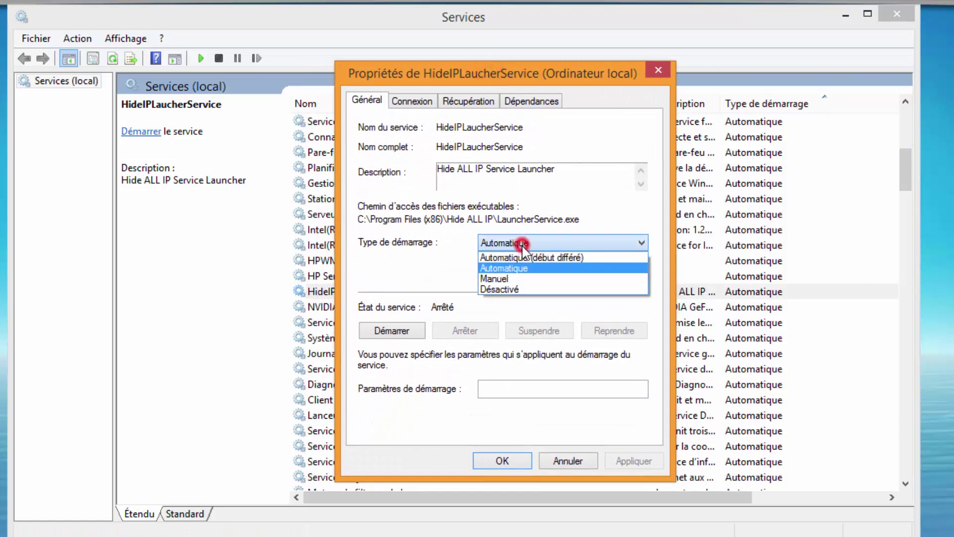
{"action": "left_click", "coordinate": [504, 287]}
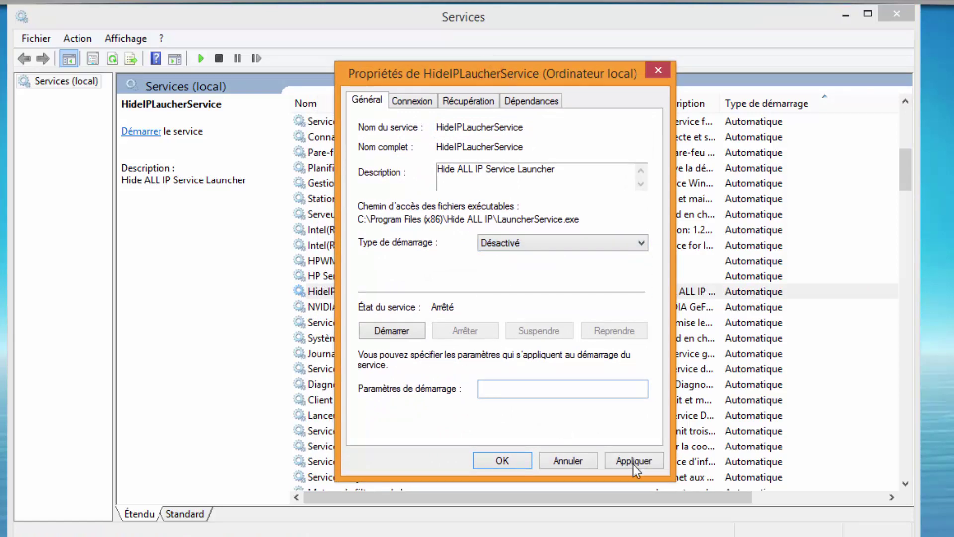
{"action": "left_click", "coordinate": [633, 454]}
{"action": "left_click", "coordinate": [504, 459]}
Browse the remaining automatic and delayed services for other unneeded entries, reading the Lanceur de processus serveur DCOM description.
{"action": "left_click", "coordinate": [428, 400]}
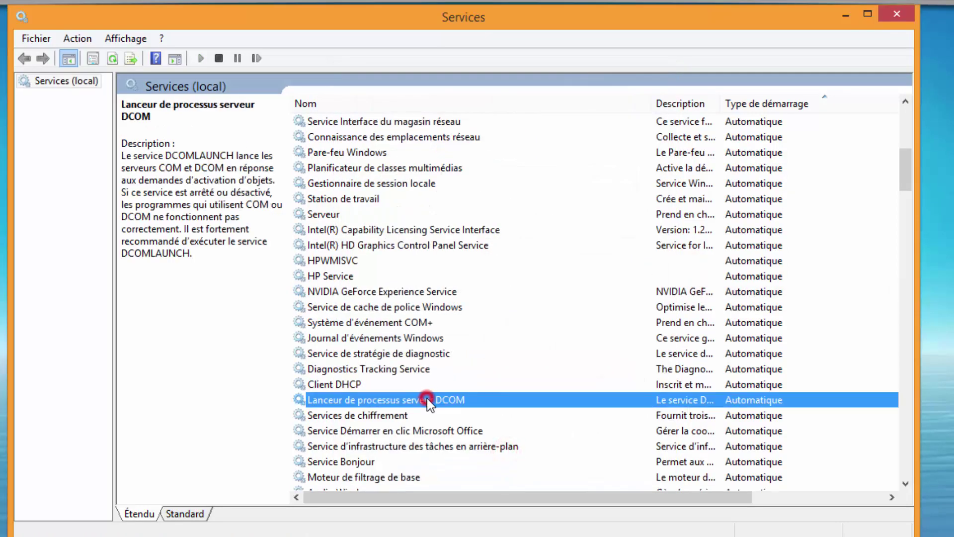
{"action": "scroll", "coordinate": [433, 234], "scroll_direction": "up", "scroll_amount": 2}
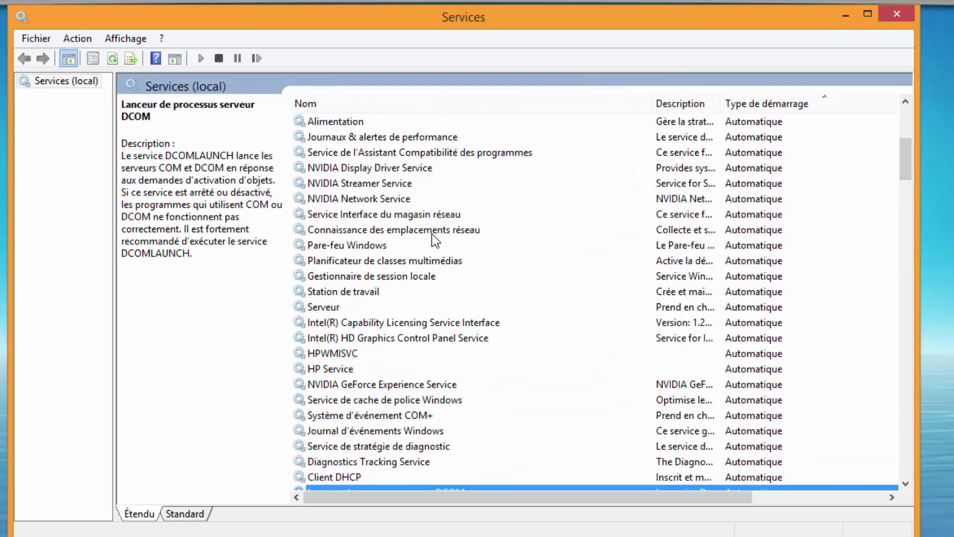
{"action": "scroll", "coordinate": [432, 235], "scroll_direction": "down", "scroll_amount": 6}
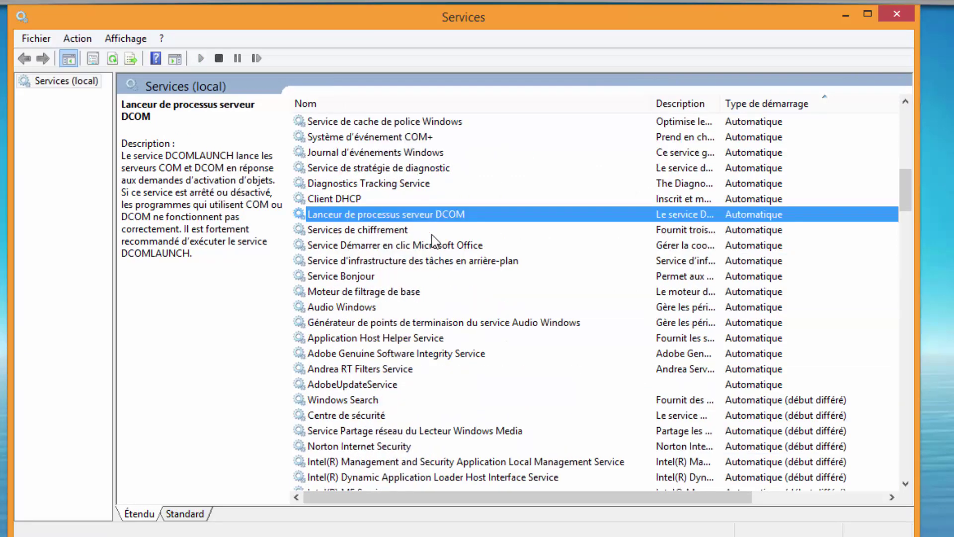
{"action": "scroll", "coordinate": [430, 245], "scroll_direction": "down", "scroll_amount": 1}
{"action": "scroll", "coordinate": [342, 361], "scroll_direction": "down", "scroll_amount": 3}
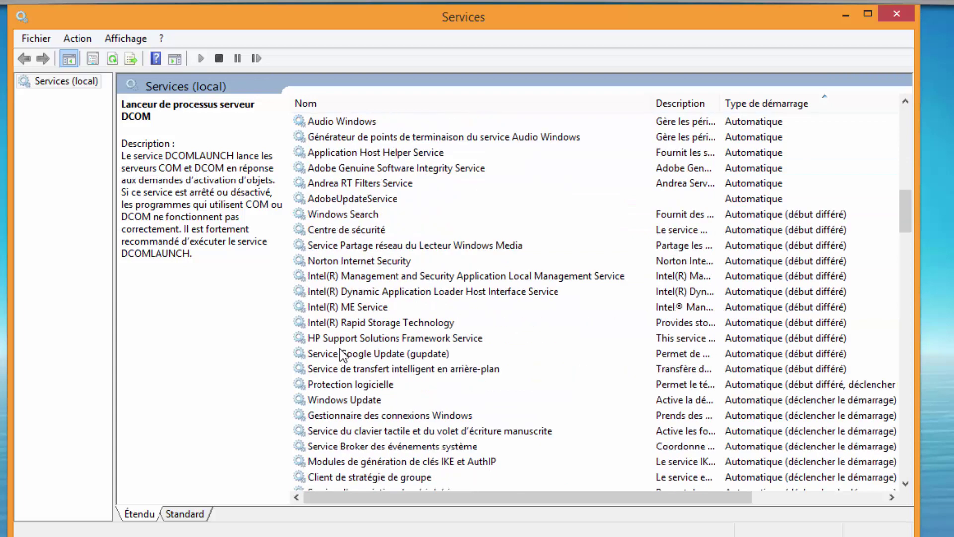
{"action": "scroll", "coordinate": [341, 350], "scroll_direction": "down", "scroll_amount": 1}
{"action": "scroll", "coordinate": [341, 343], "scroll_direction": "up", "scroll_amount": 11}
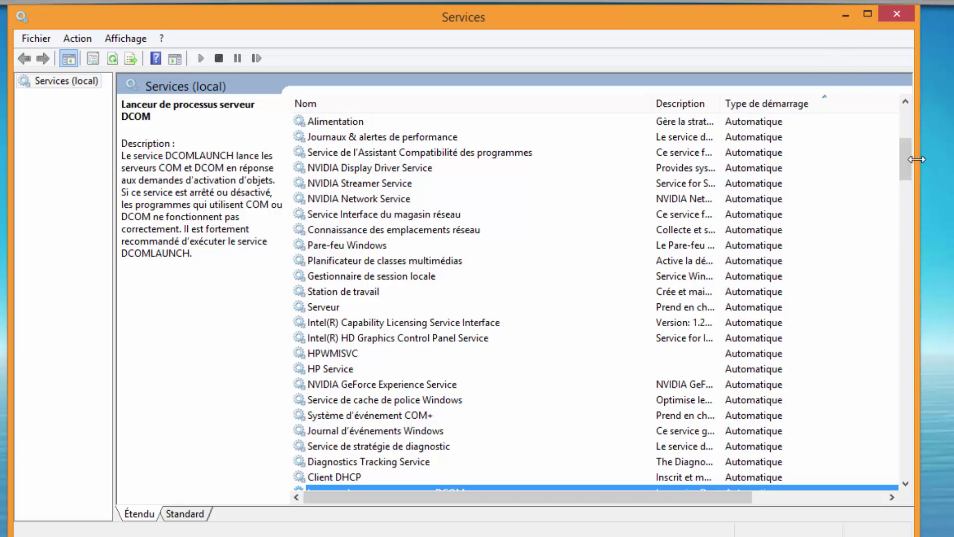
Set the Skype Updater service's startup type to Manuel, apply the change and close the Services window.
{"action": "left_click_drag", "start_coordinate": [907, 159], "coordinate": [907, 138]}
{"action": "right_click", "coordinate": [342, 153]}
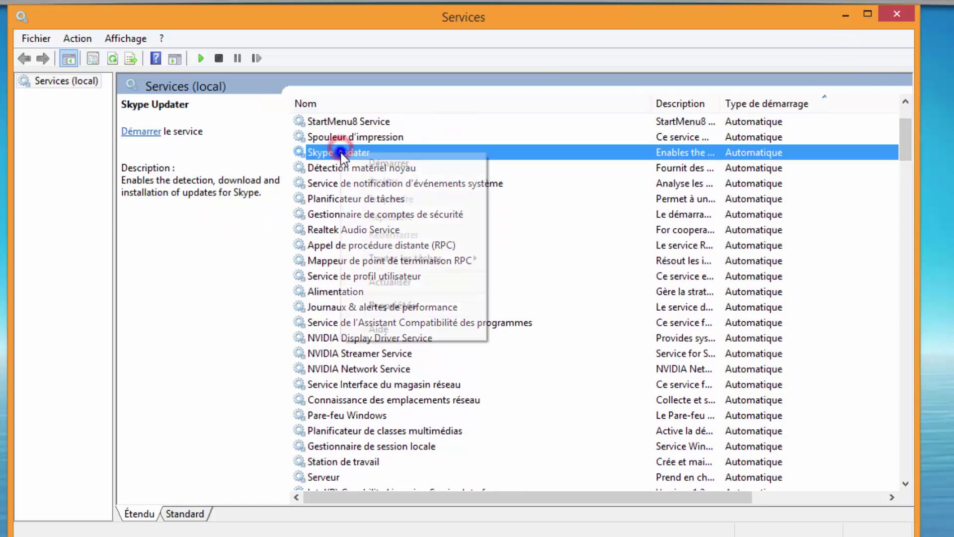
{"action": "left_click", "coordinate": [411, 301]}
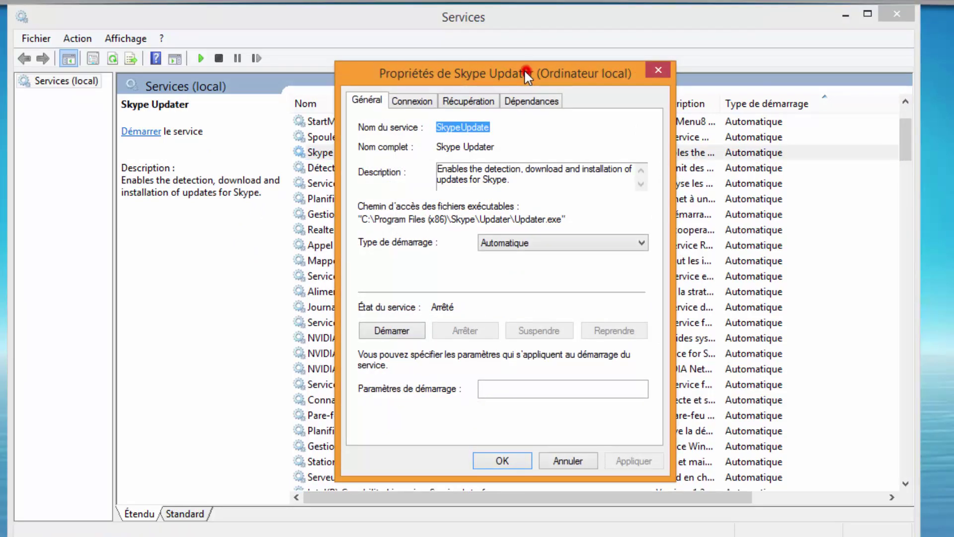
{"action": "left_click_drag", "start_coordinate": [524, 70], "coordinate": [545, 76]}
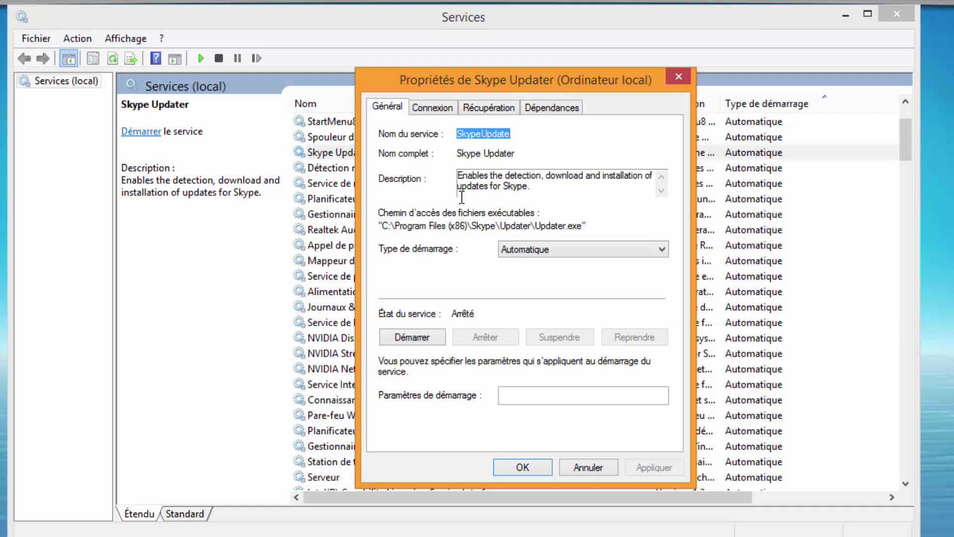
{"action": "left_click", "coordinate": [519, 252]}
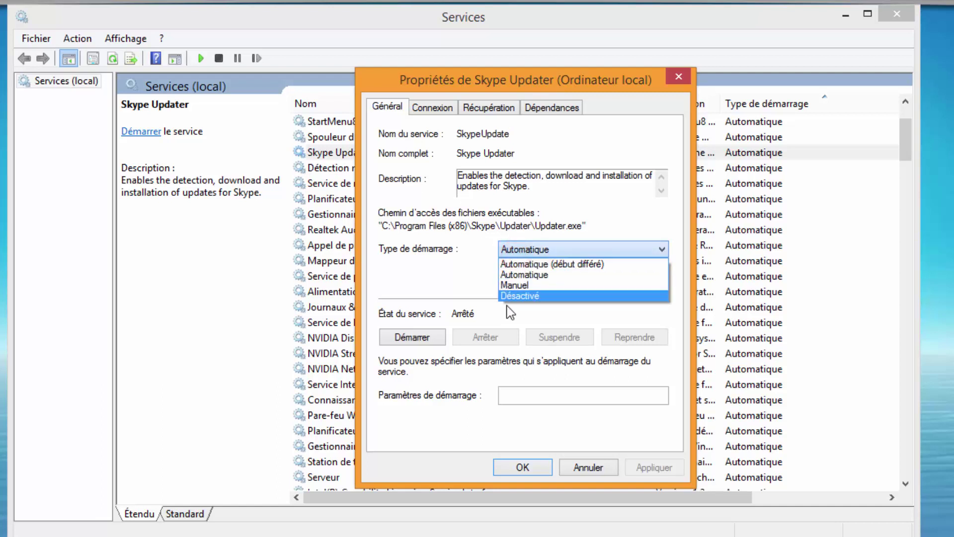
{"action": "left_click", "coordinate": [518, 286]}
{"action": "left_click", "coordinate": [637, 467]}
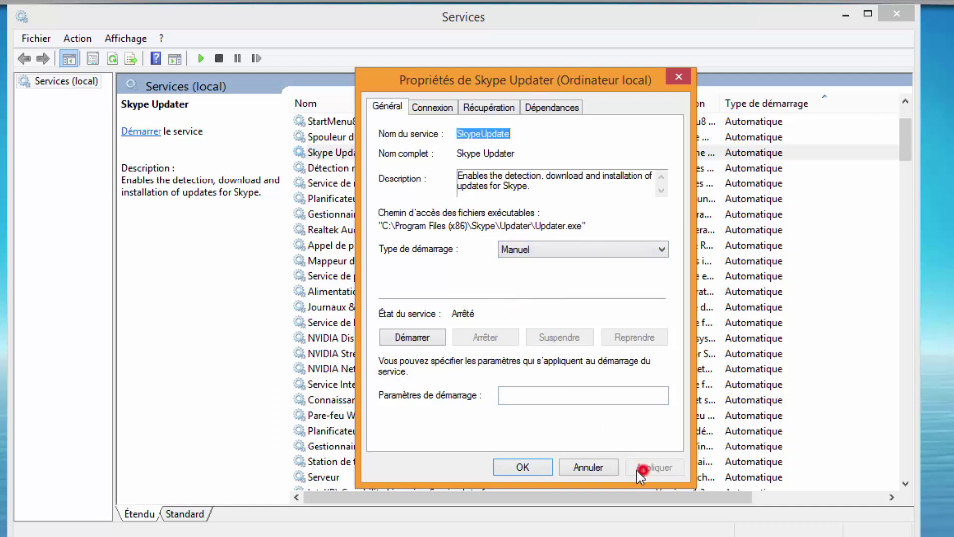
{"action": "left_click", "coordinate": [538, 470]}
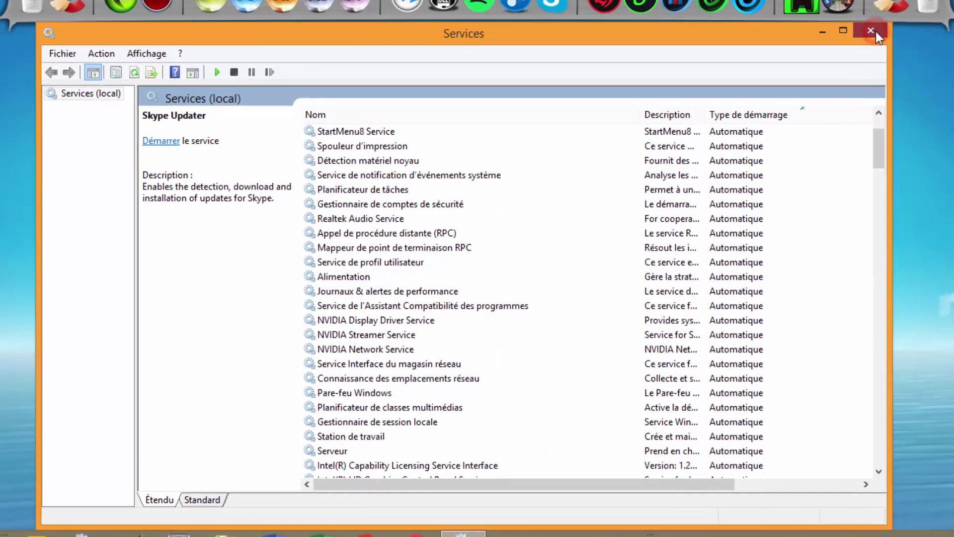
{"action": "left_click", "coordinate": [902, 20]}
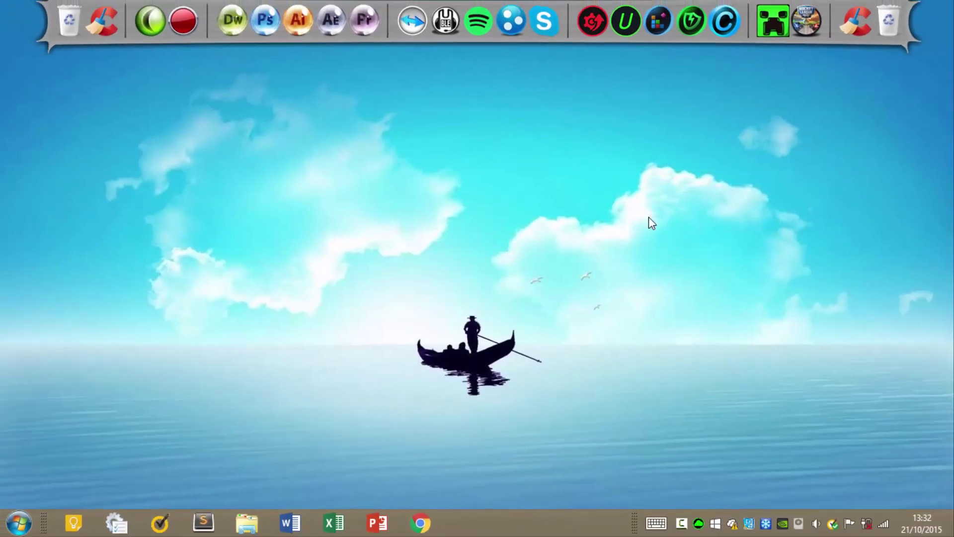